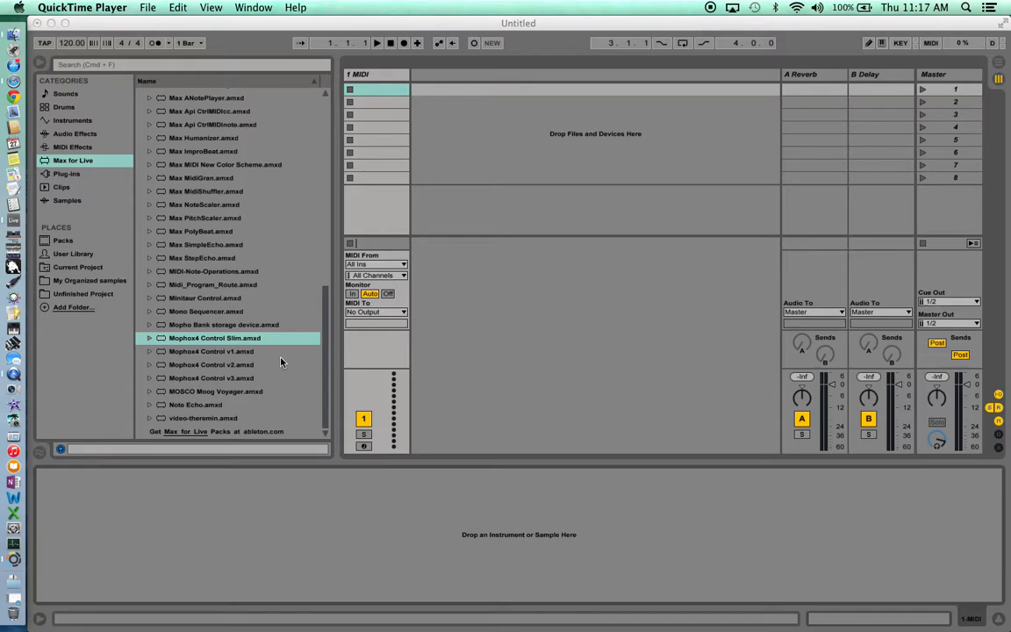
Step: Load Mophox4 Control Slim.amxd onto the MIDI track and try out its program number control
click(224, 339)
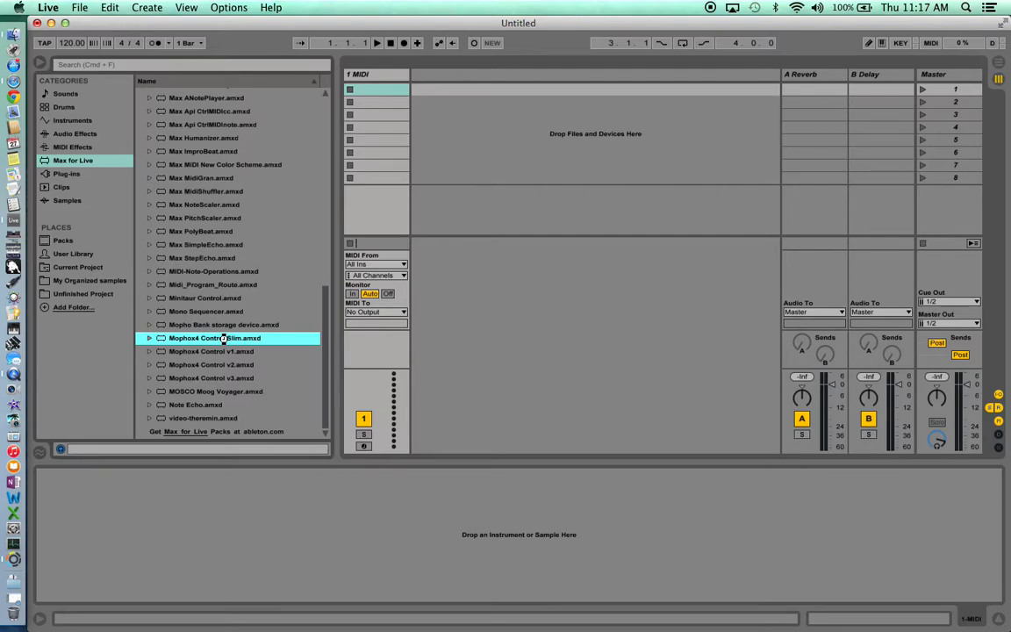
double_click(224, 339)
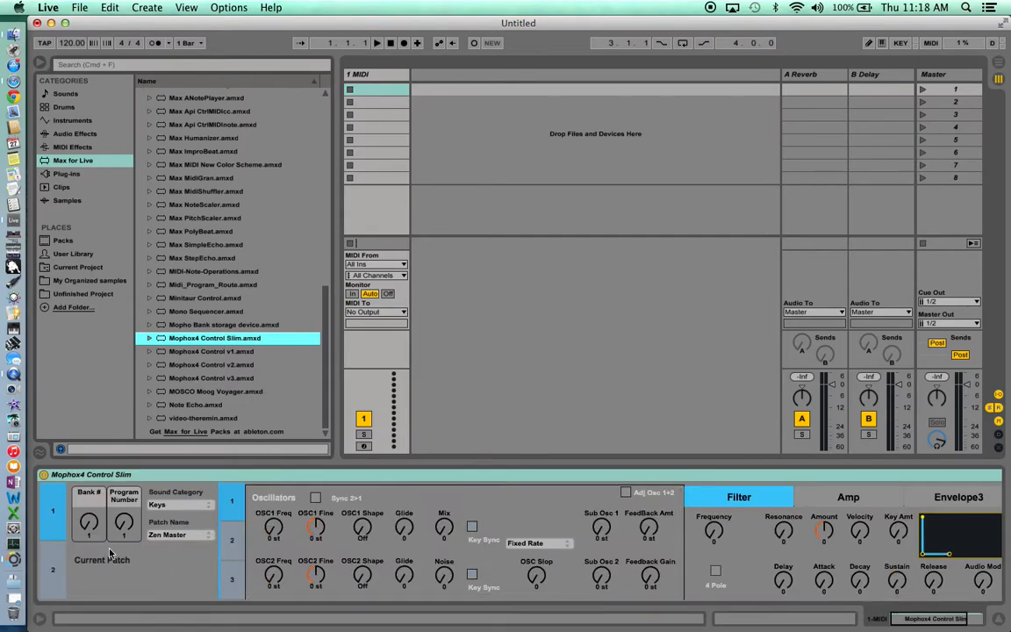
click(128, 525)
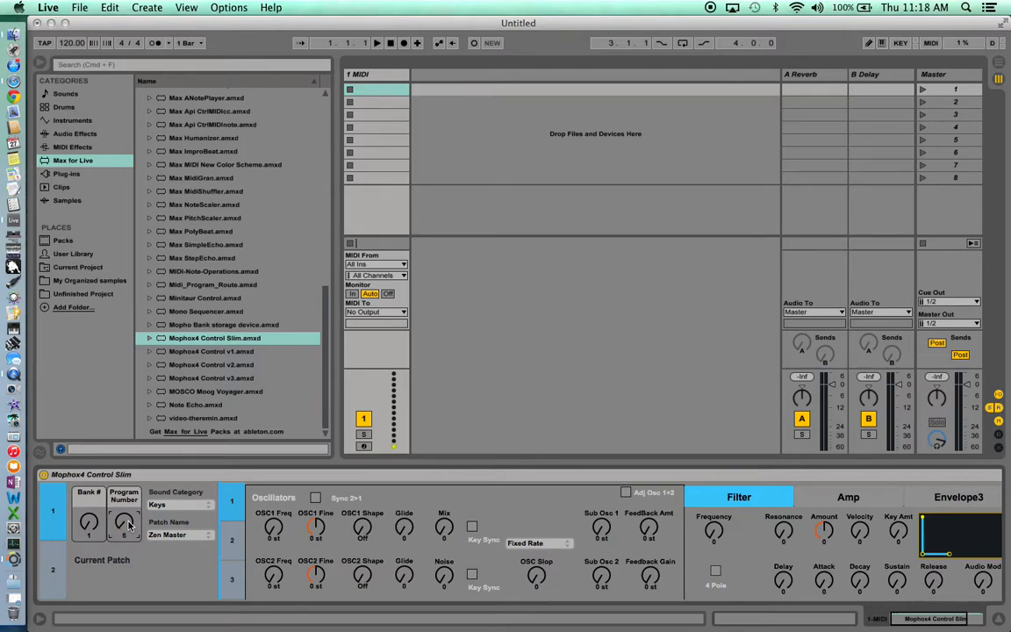
scroll(128, 525, down, 1)
Step: Read the sysex file Mophox4 All Banks from the Mophox4 Sysex Project folder on the Desktop into the device
click(51, 571)
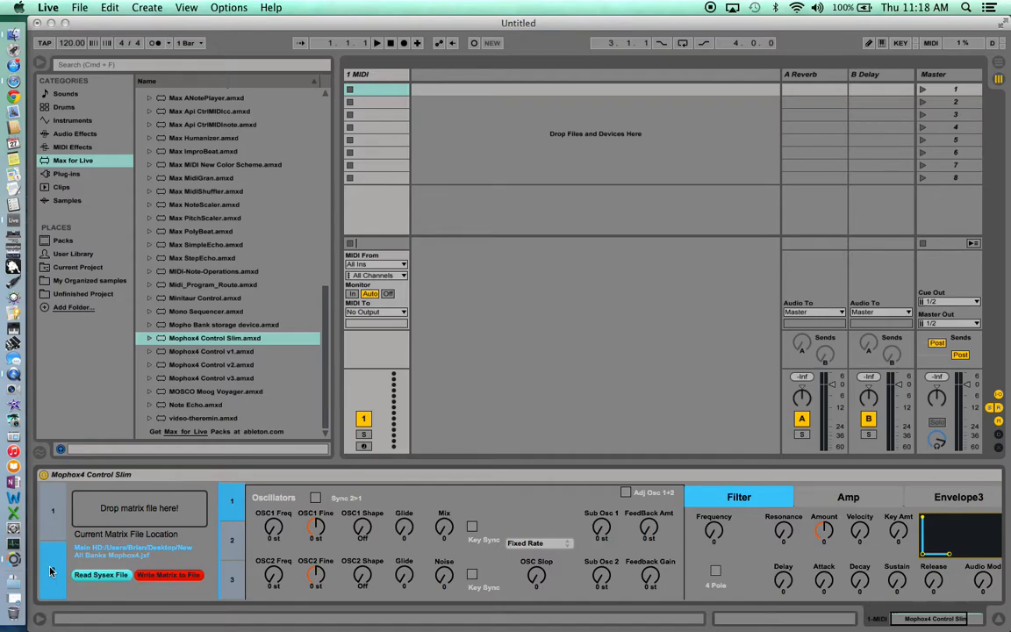
click(102, 577)
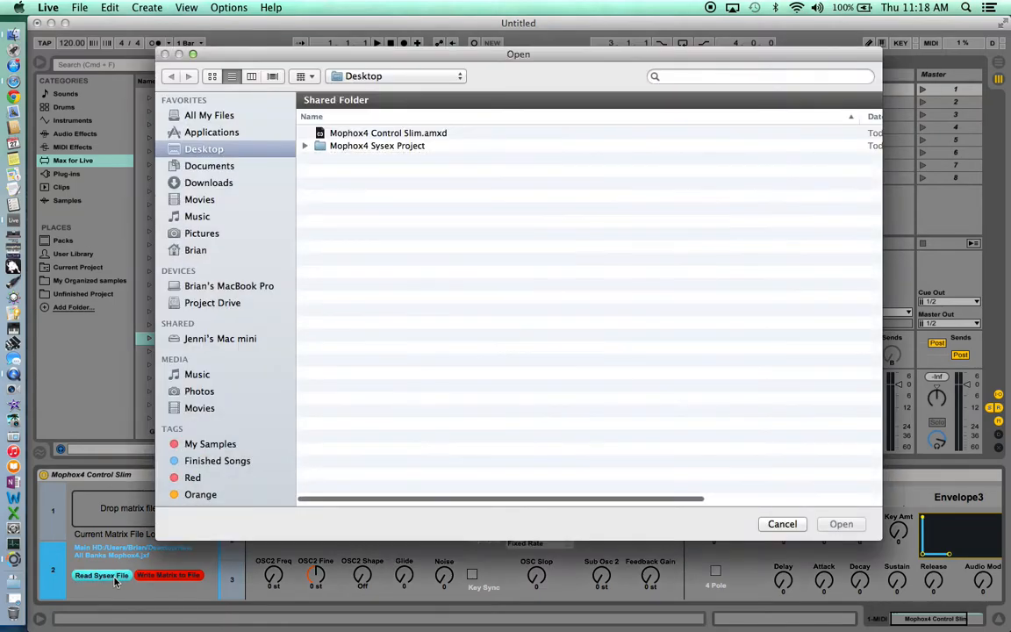
click(304, 147)
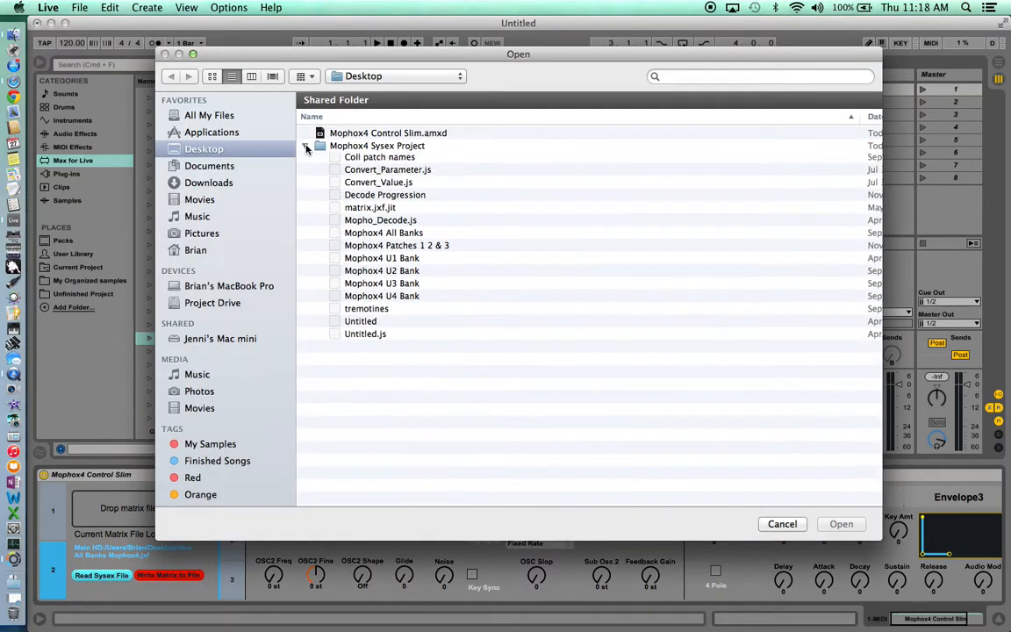
click(386, 250)
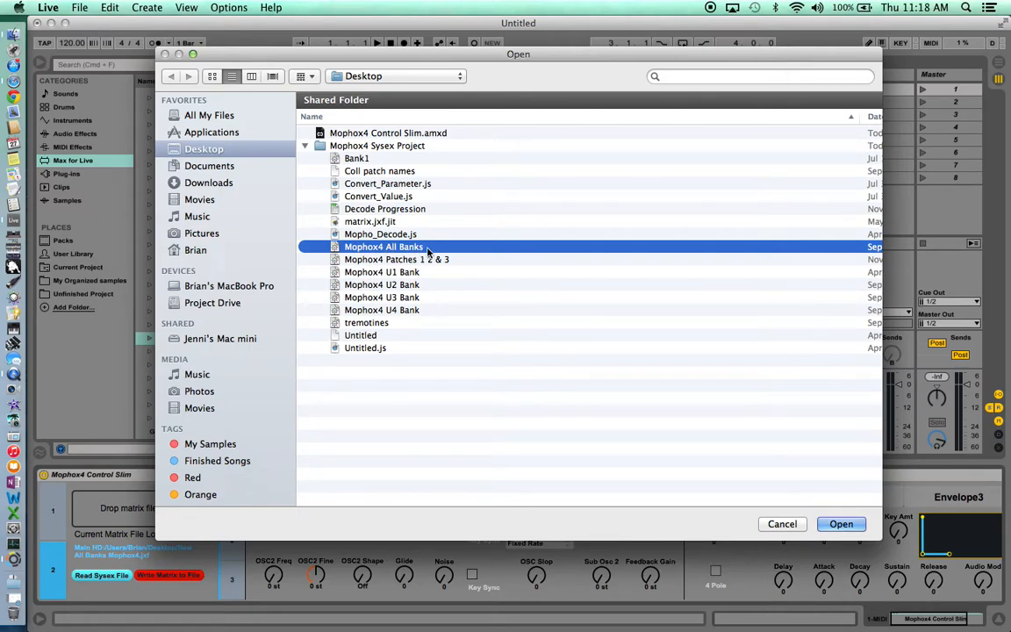
click(840, 524)
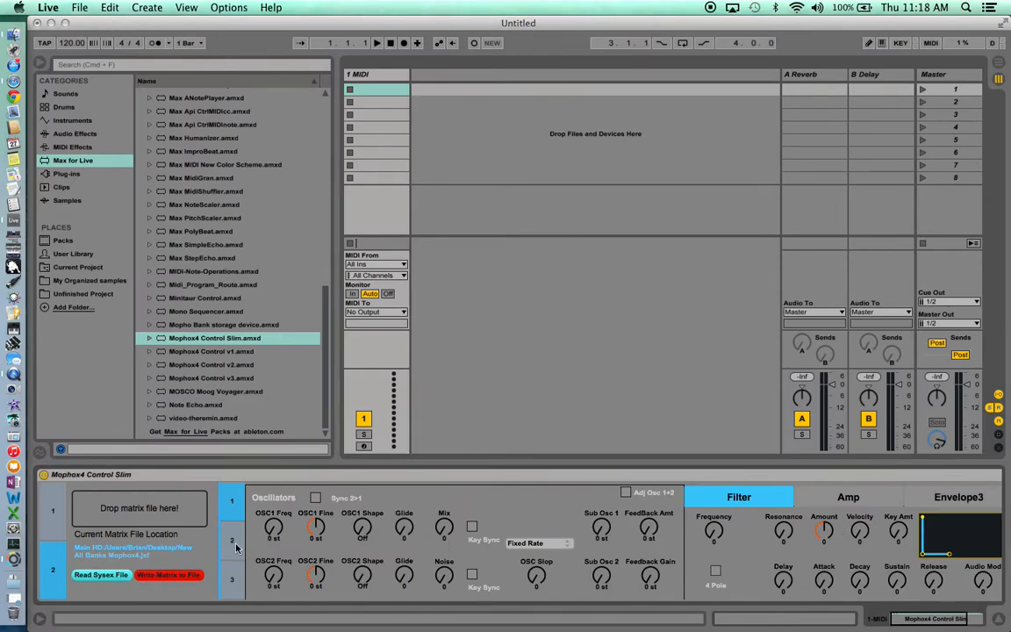
Step: Browse the loaded patches by changing the program and bank numbers, finishing on bank 1, program 27
click(53, 510)
click(127, 533)
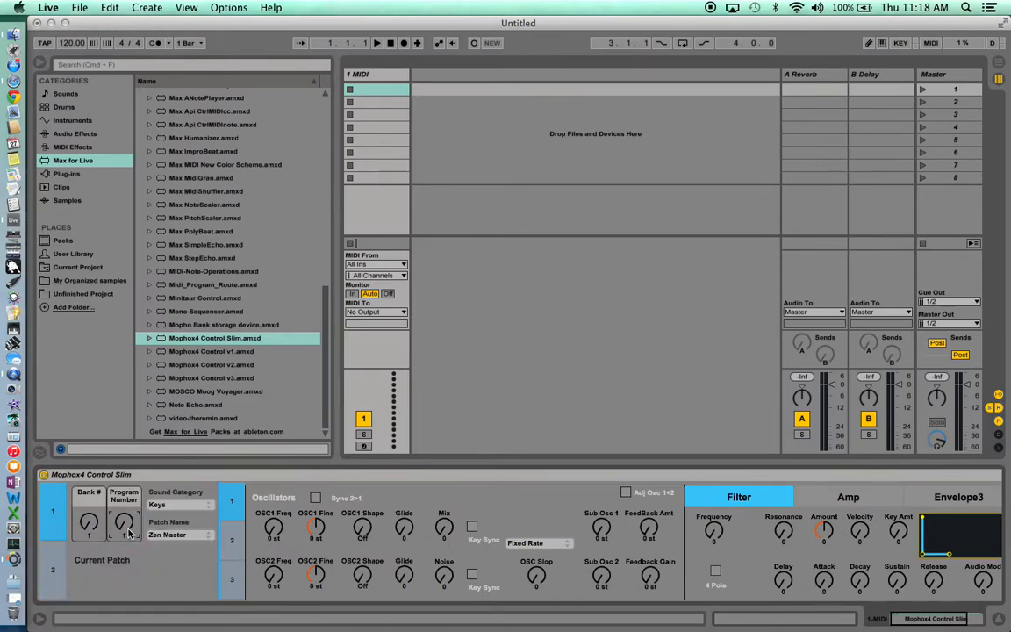
scroll(127, 531, up, 6)
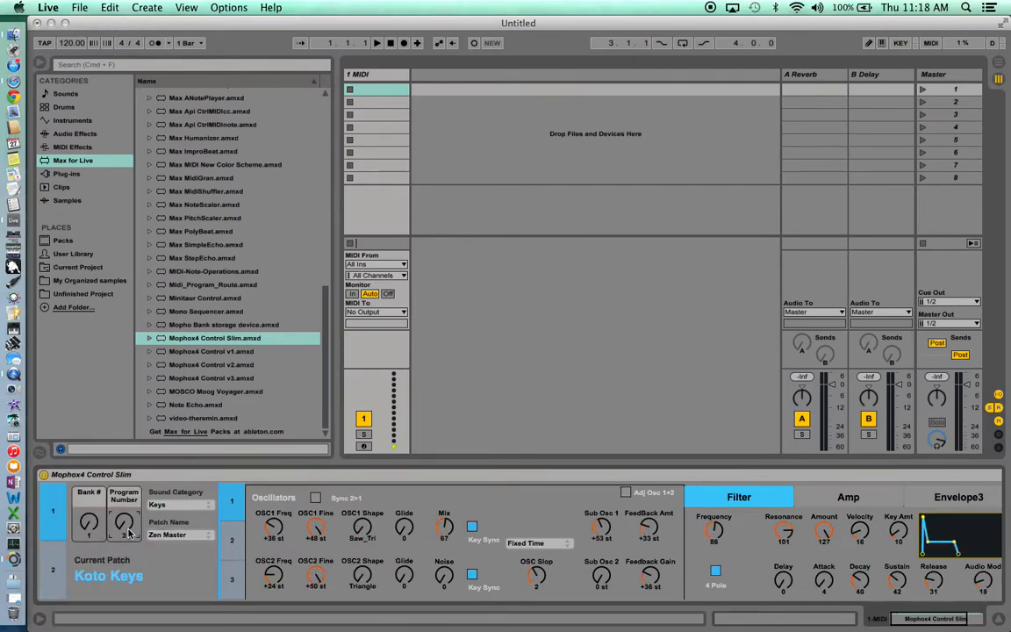
scroll(128, 531, up, 2)
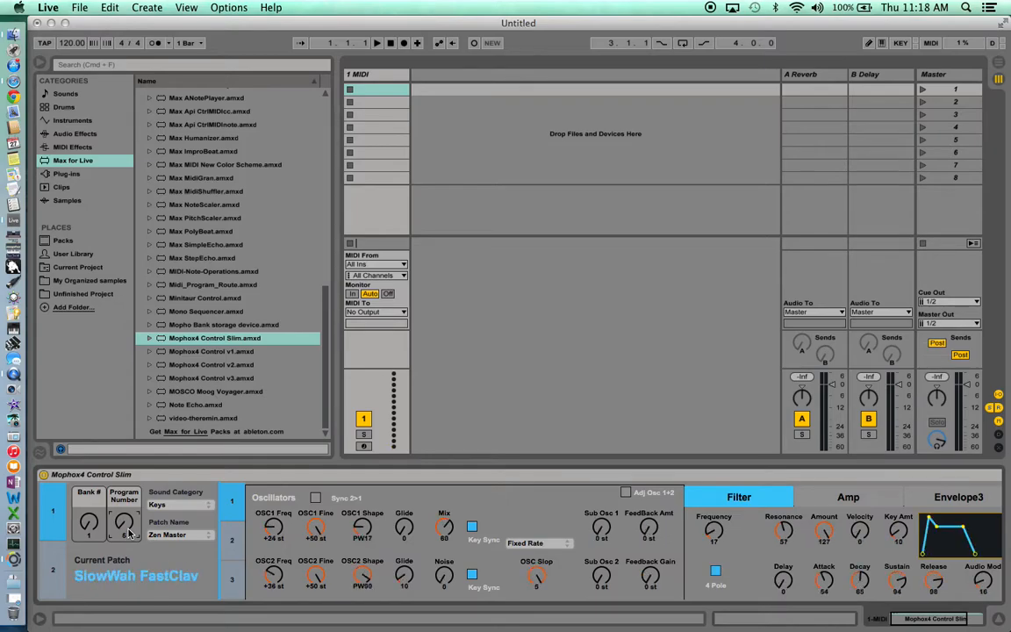
scroll(128, 531, up, 1)
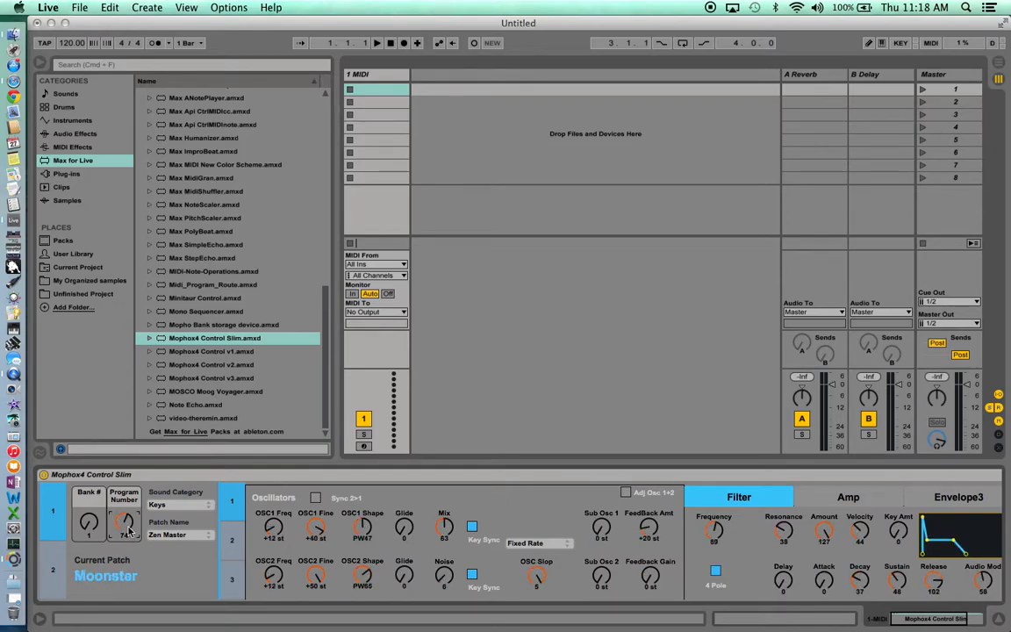
scroll(88, 524, up, 1)
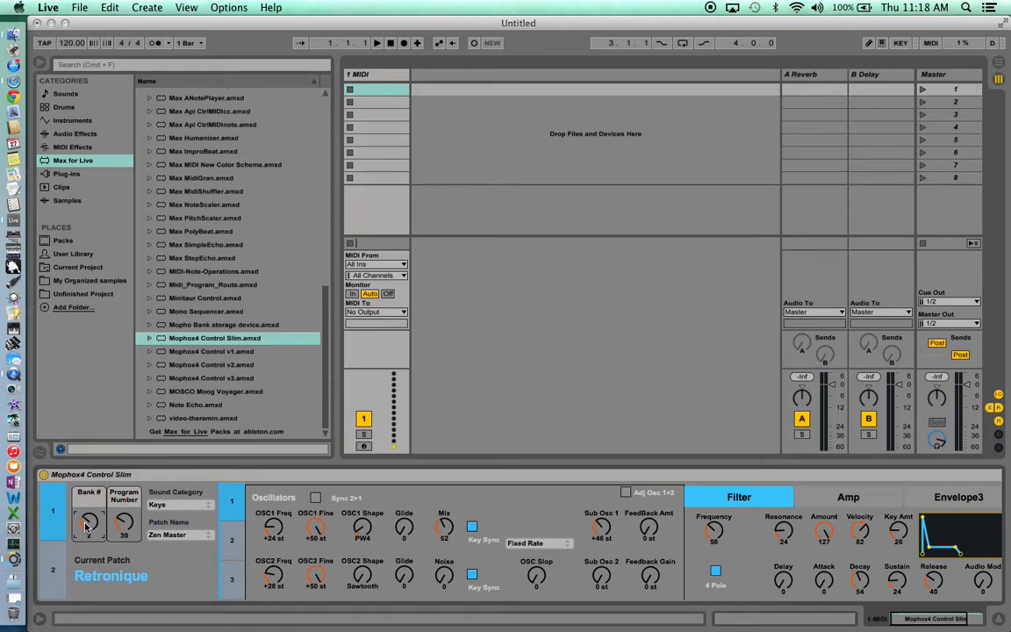
scroll(88, 524, up, 2)
scroll(88, 524, down, 2)
scroll(124, 526, up, 1)
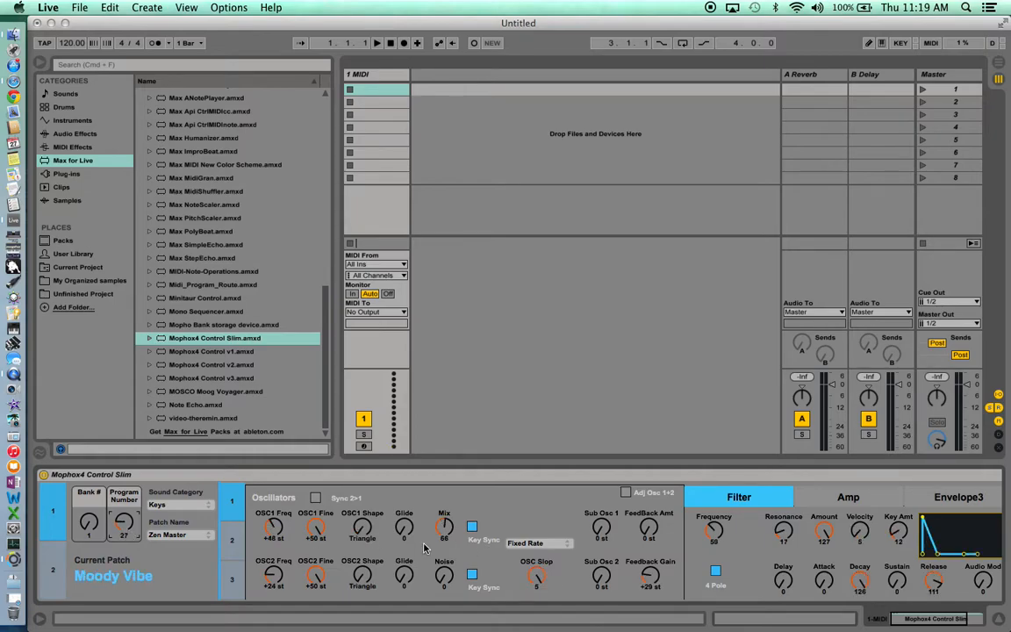
Step: Write the device's matrix to the Desktop as "Mophox4 All Banks Matrix File.jxf"
click(49, 570)
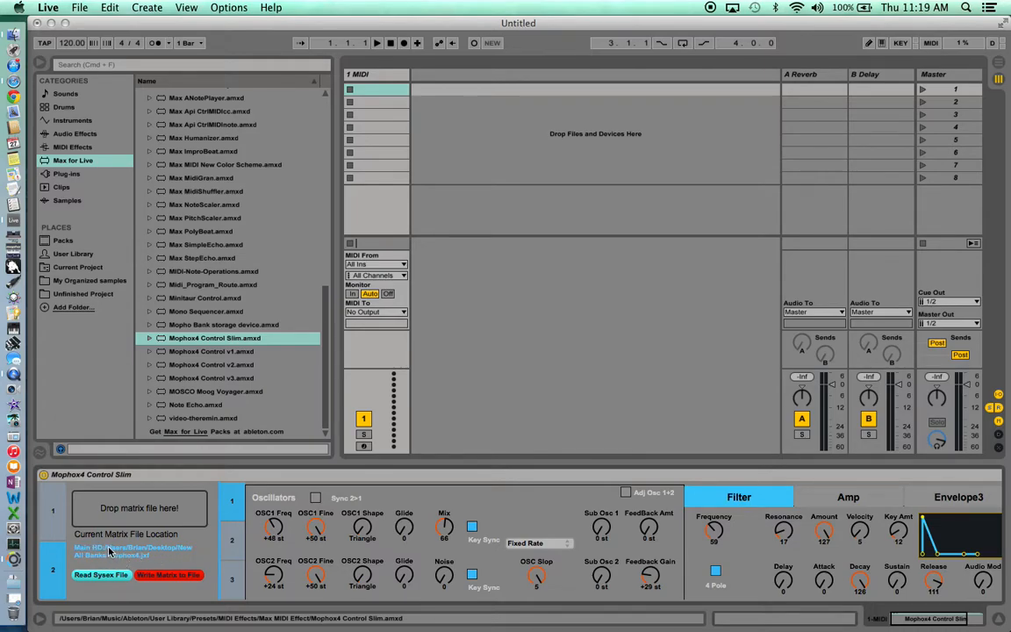
click(166, 582)
click(178, 180)
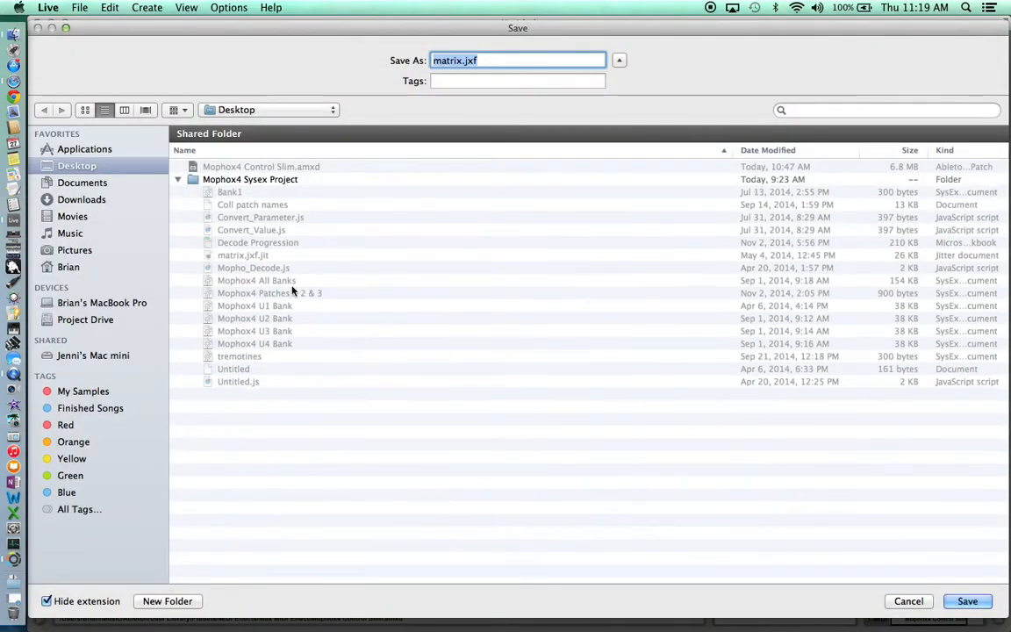
click(178, 180)
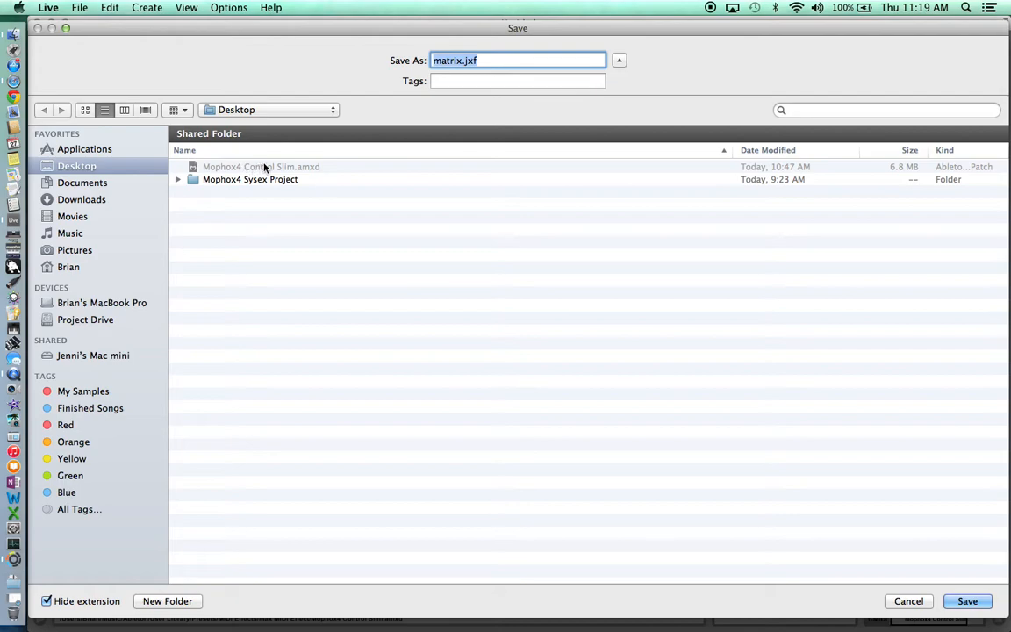
click(482, 61)
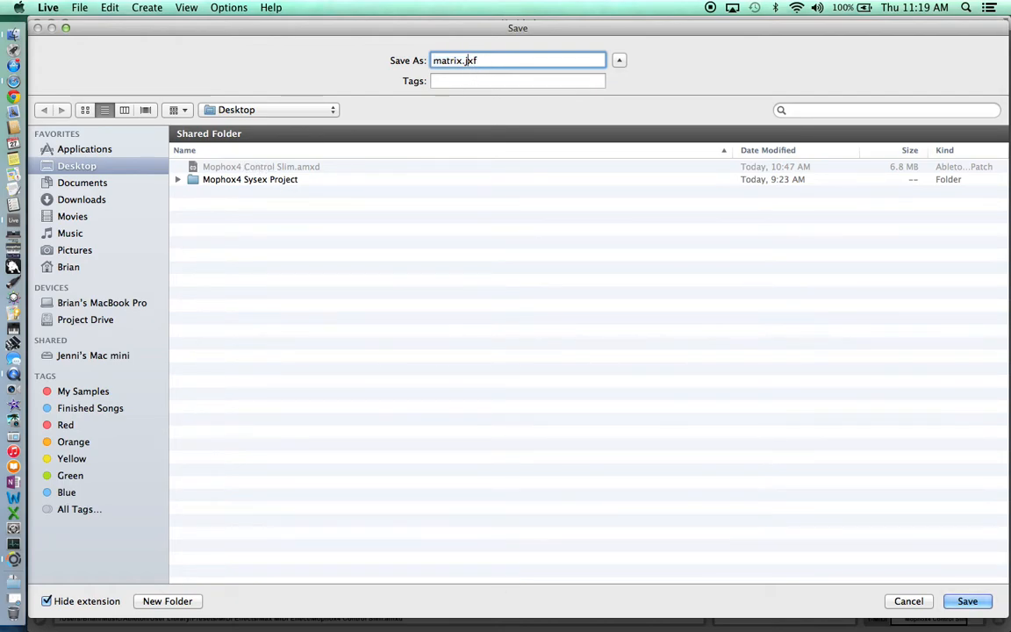
key(BackSpace)
key(BackSpace)
key(BackSpace)
key(BackSpace)
key(BackSpace)
text(Mophox4 )
text(All Ba)
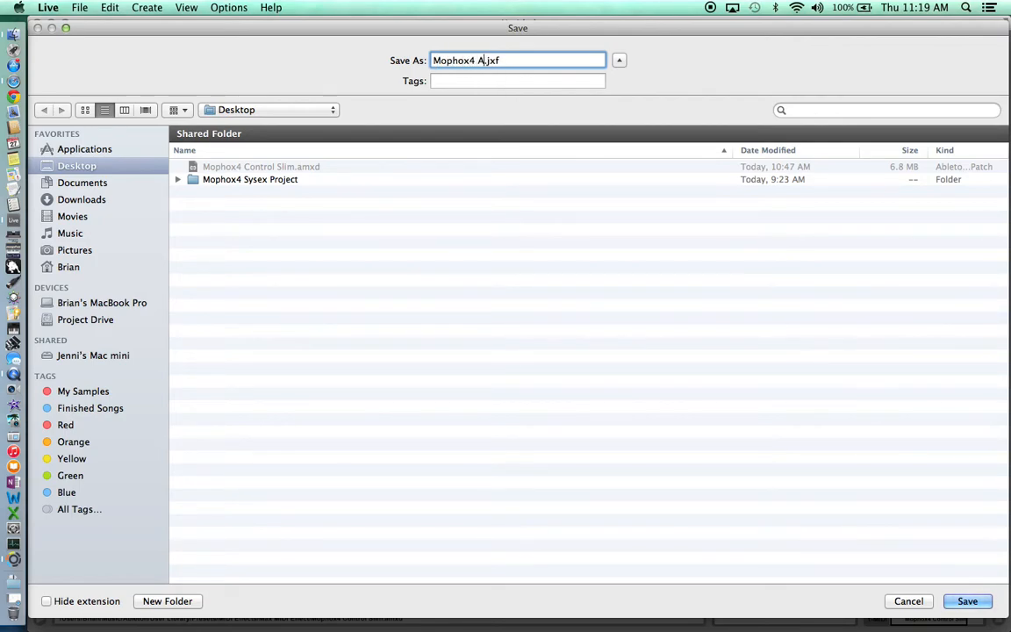
text(nks Matrix File)
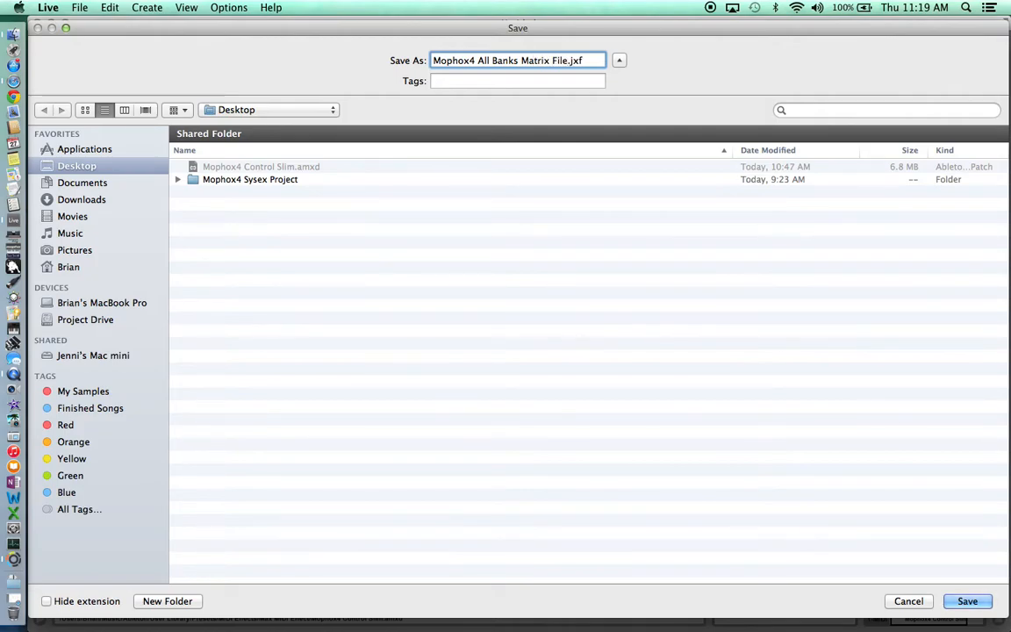
click(969, 601)
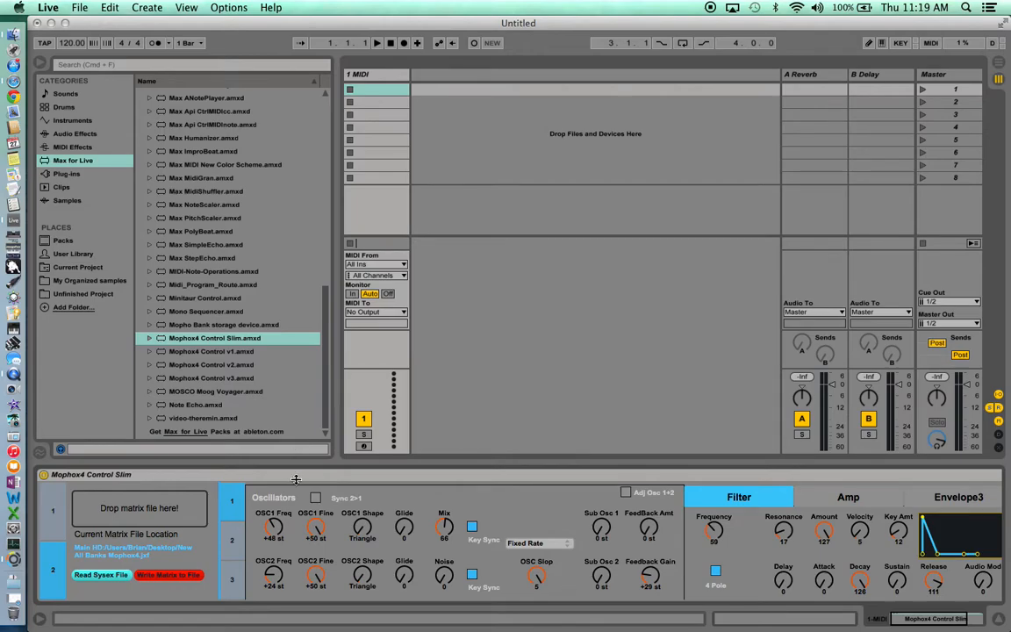
Step: Open the device in the Max editor, display its matrix file page and unfreeze the device
scroll(320, 503, right, 5)
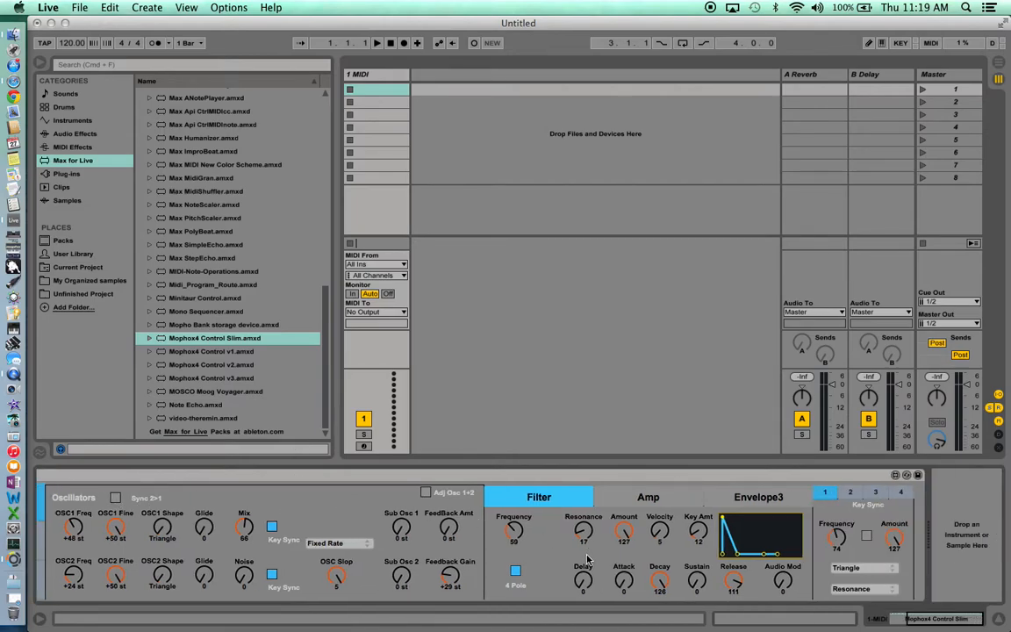
click(896, 474)
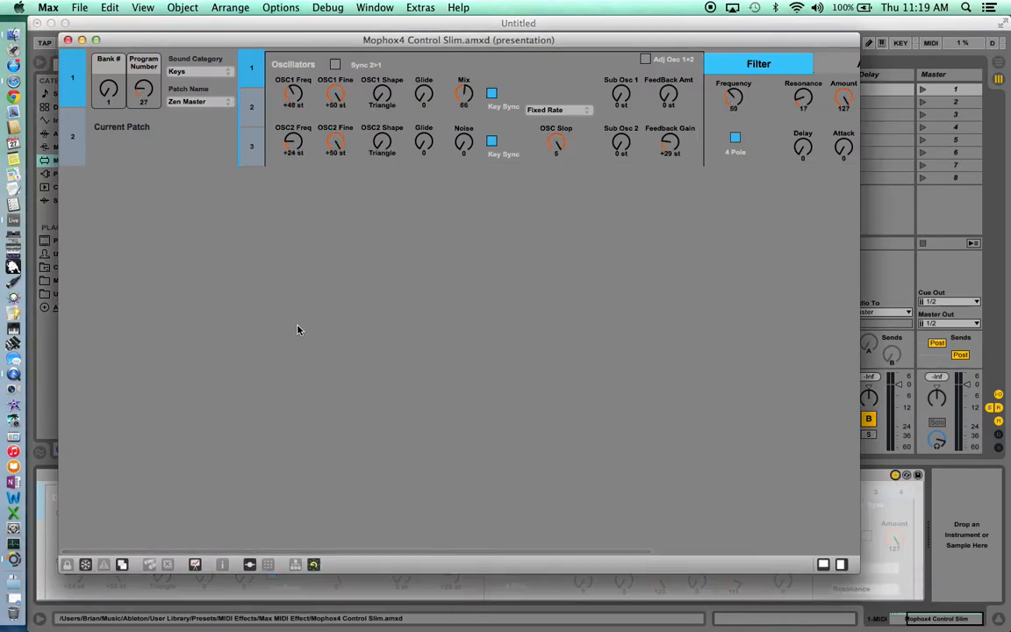
click(70, 127)
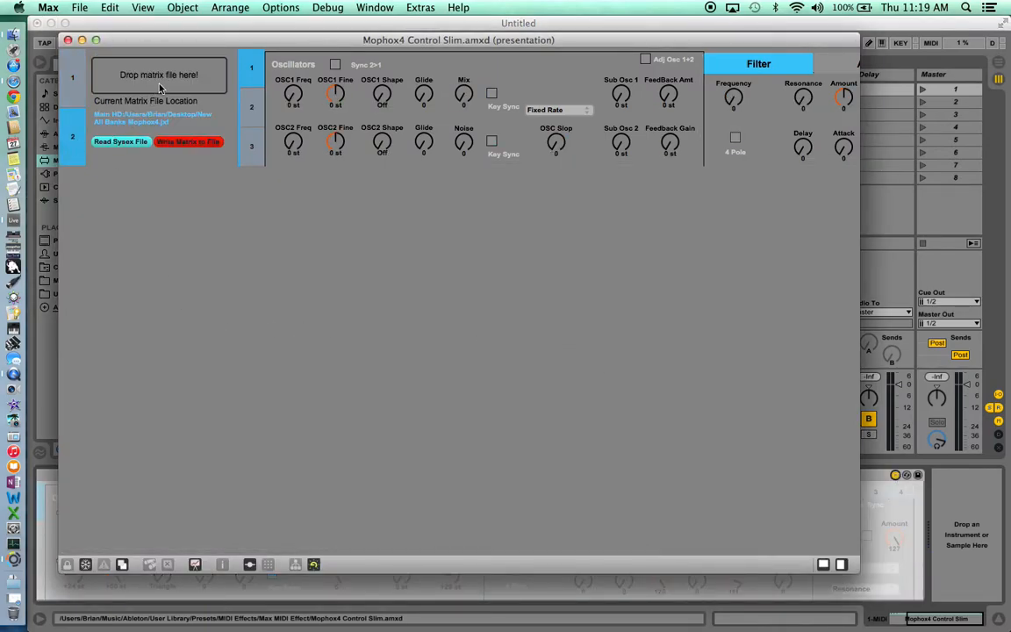
click(87, 562)
click(67, 563)
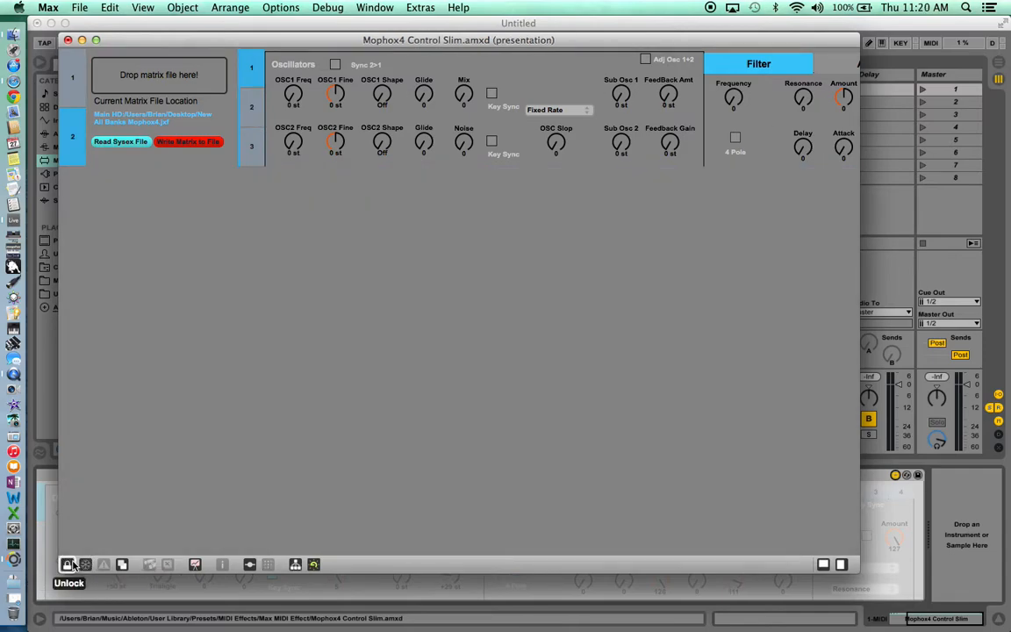
Step: Load Mophox4 All Banks Matrix File.jxf from the Desktop in Finder into the device's matrix drop area, then close the Finder window
click(26, 38)
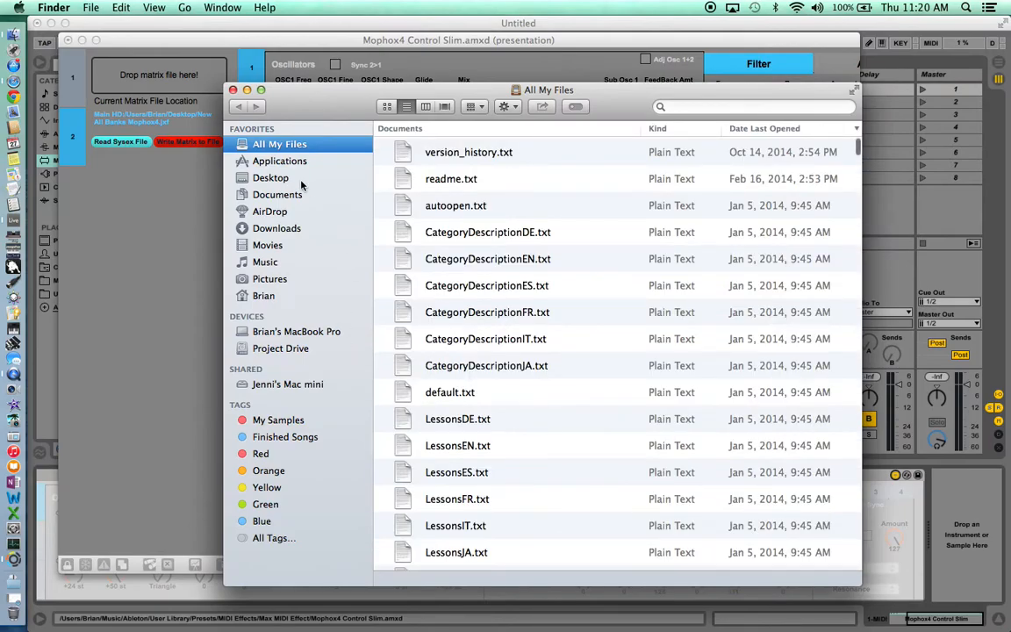
click(273, 177)
click(402, 162)
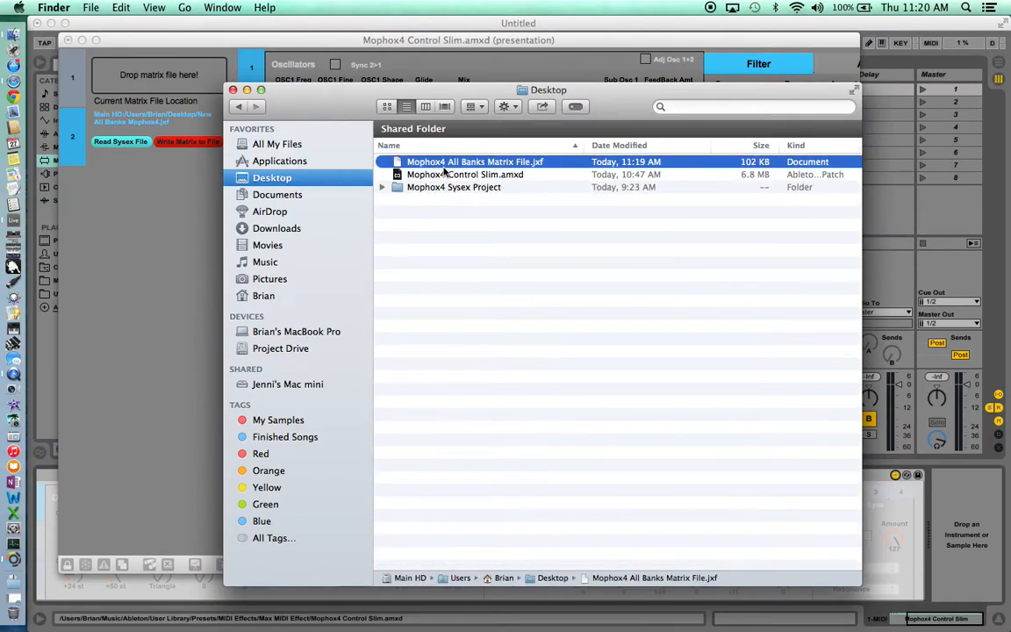
drag(449, 168, 145, 79)
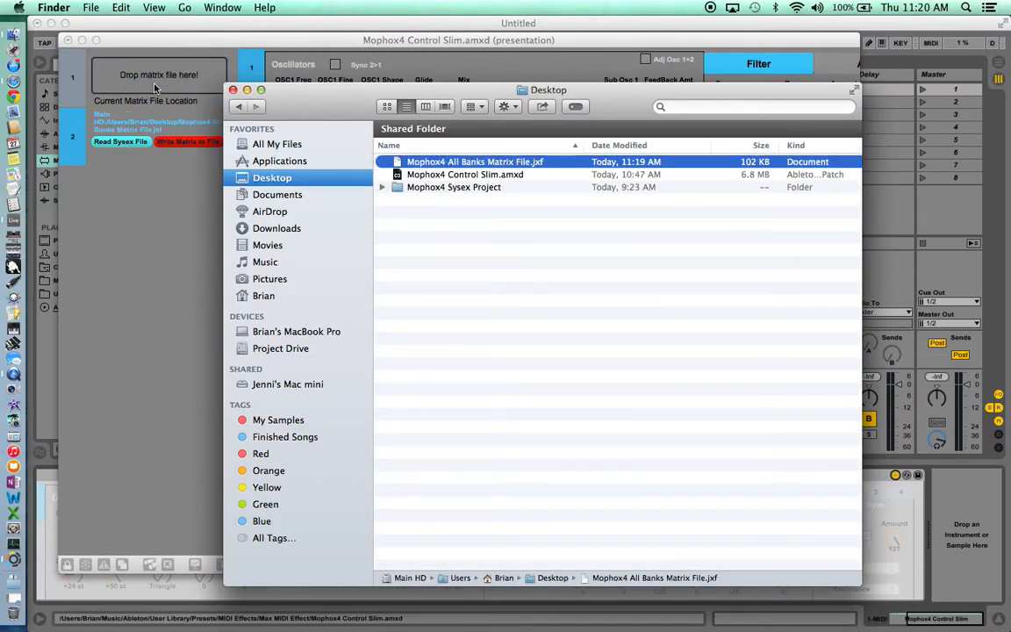
click(234, 90)
click(164, 199)
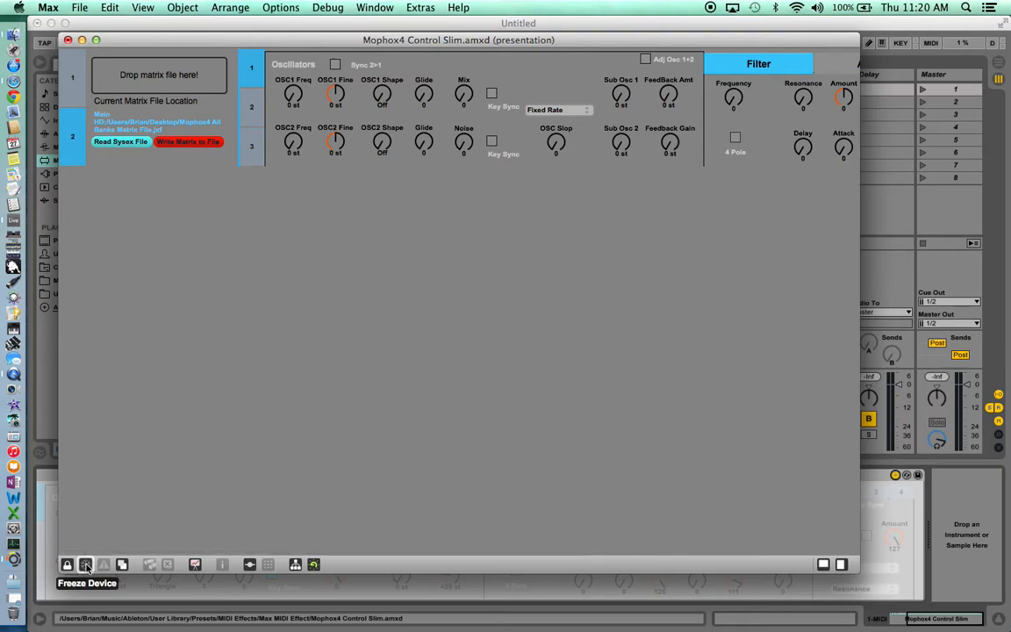
Step: Save the edited device, close the Max editor and check the matrix file location in Live
key(super+s)
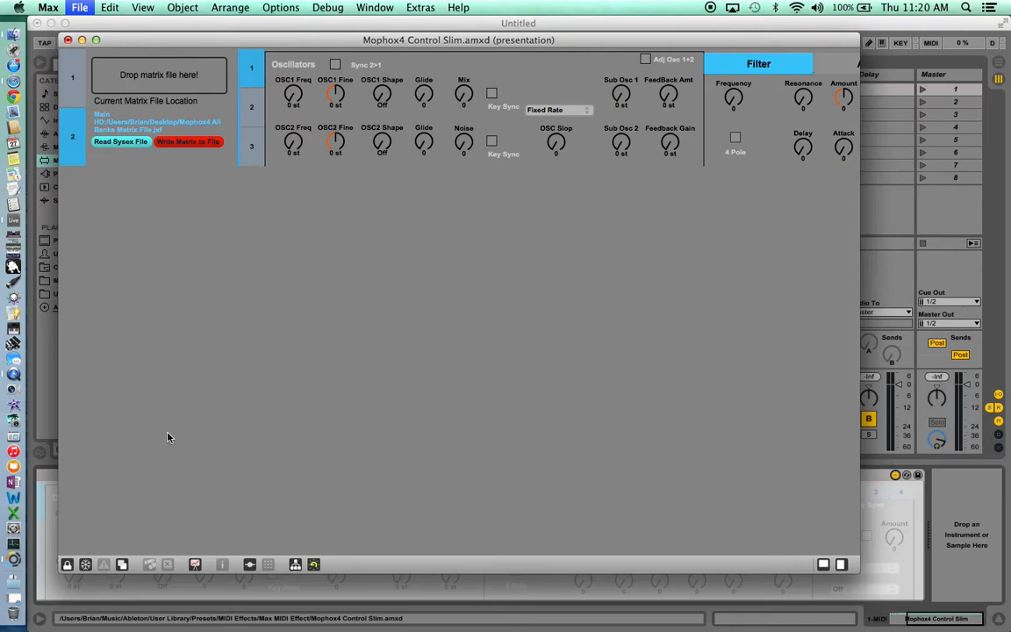
click(68, 39)
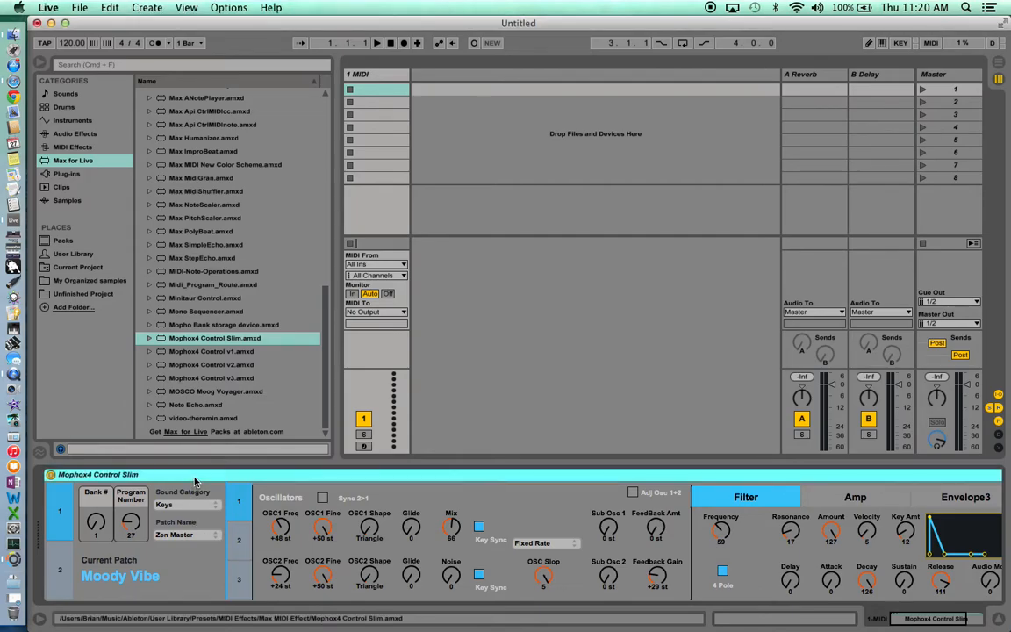
click(58, 570)
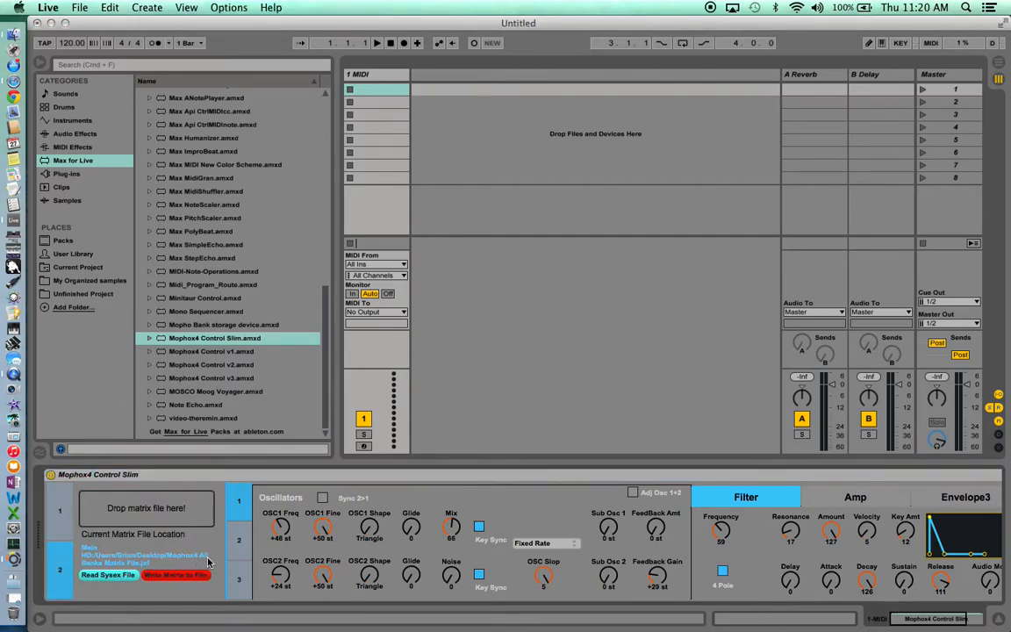
Step: Replace the device on the MIDI track with a fresh copy of Mophox4 Control Slim and check its stored matrix file location
click(191, 475)
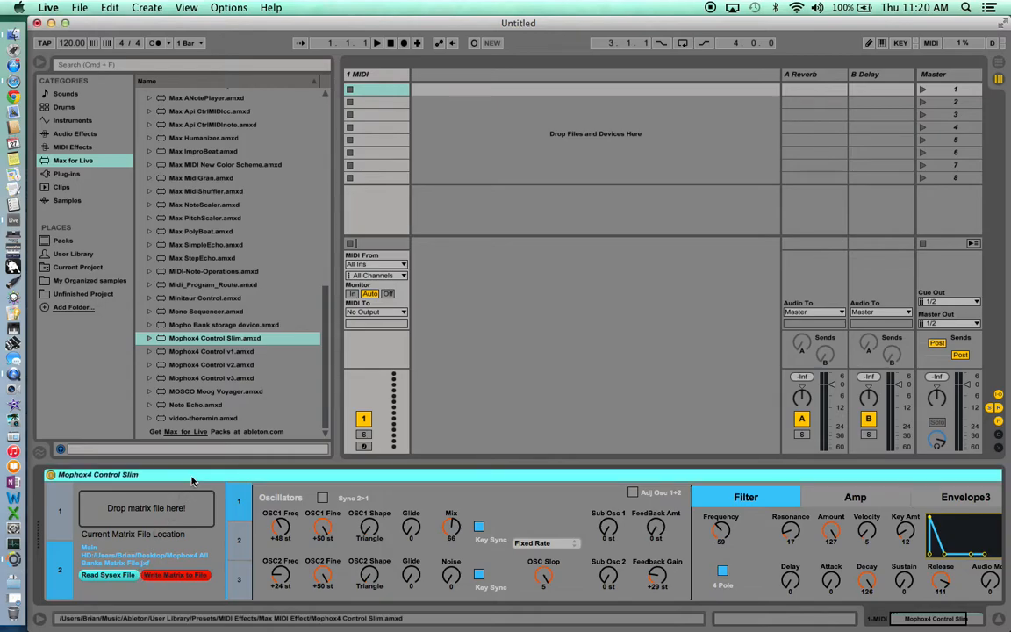
key(Delete)
drag(237, 342, 387, 75)
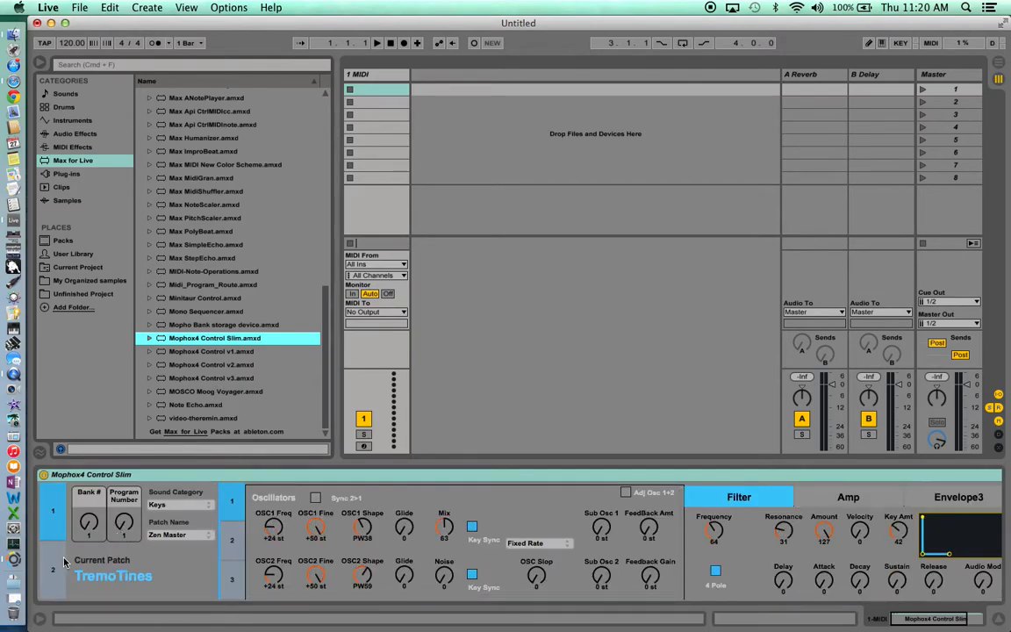
click(64, 564)
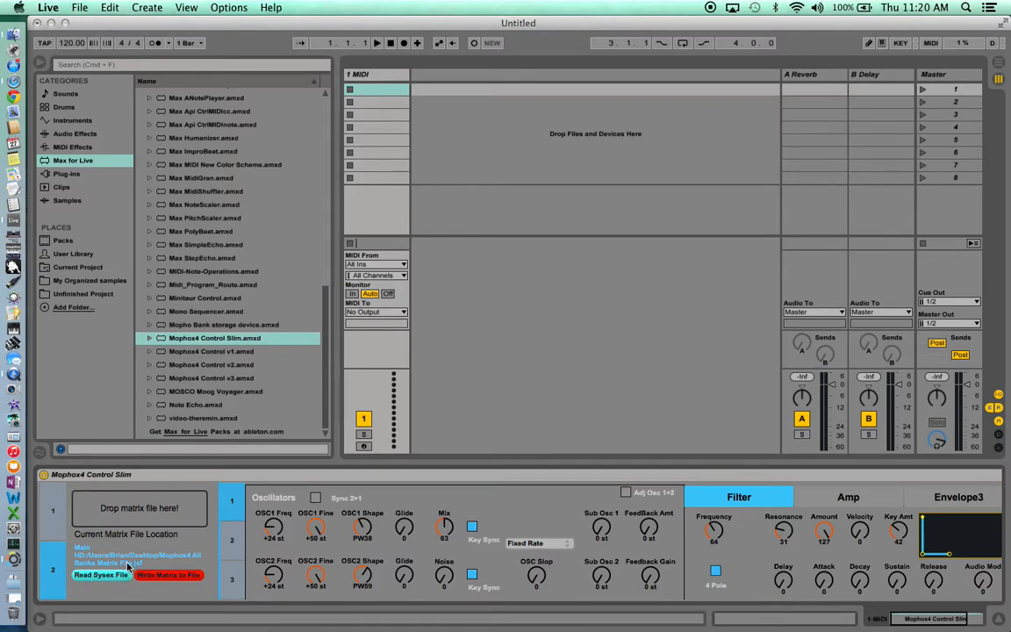
Step: Display the device's bank and patch page, browse through the program numbers of bank 1 and return to program 1
click(62, 524)
click(128, 530)
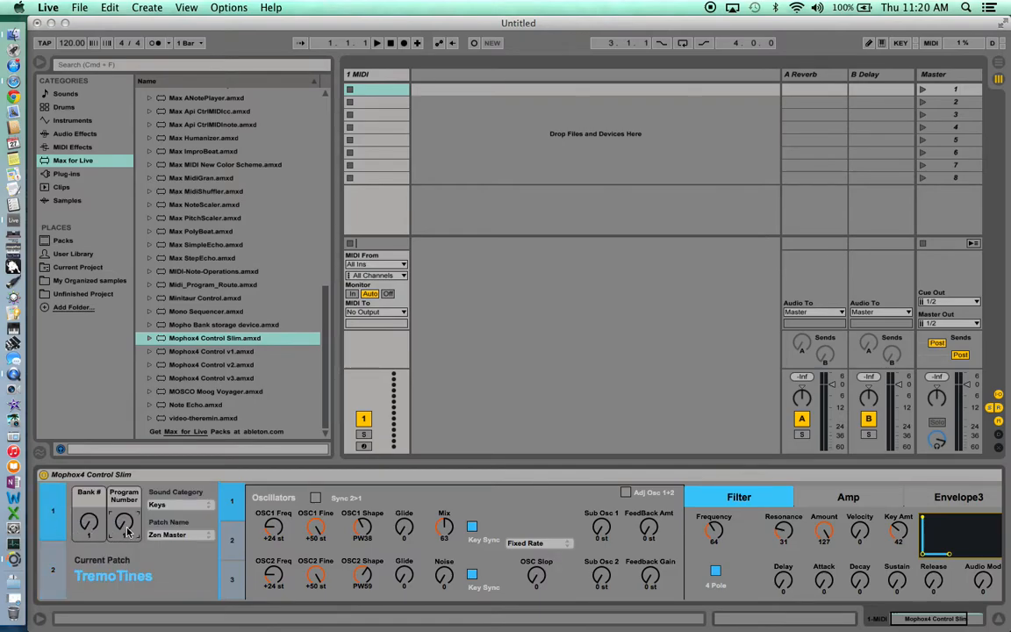
scroll(127, 524, up, 2)
scroll(127, 524, down, 4)
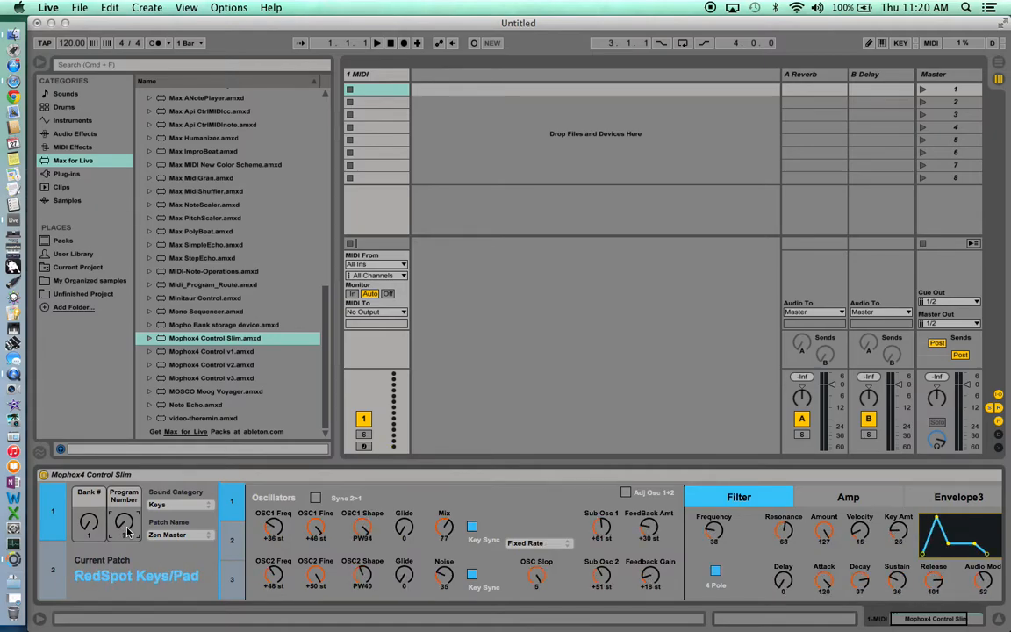
scroll(128, 524, down, 2)
scroll(128, 524, up, 2)
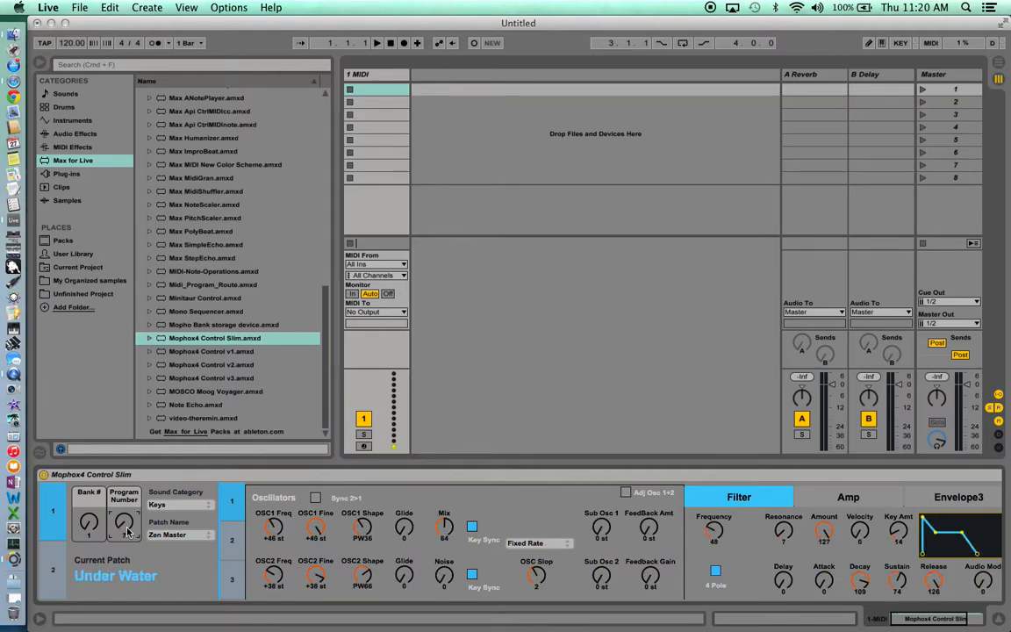
scroll(128, 524, up, 1)
scroll(128, 524, down, 4)
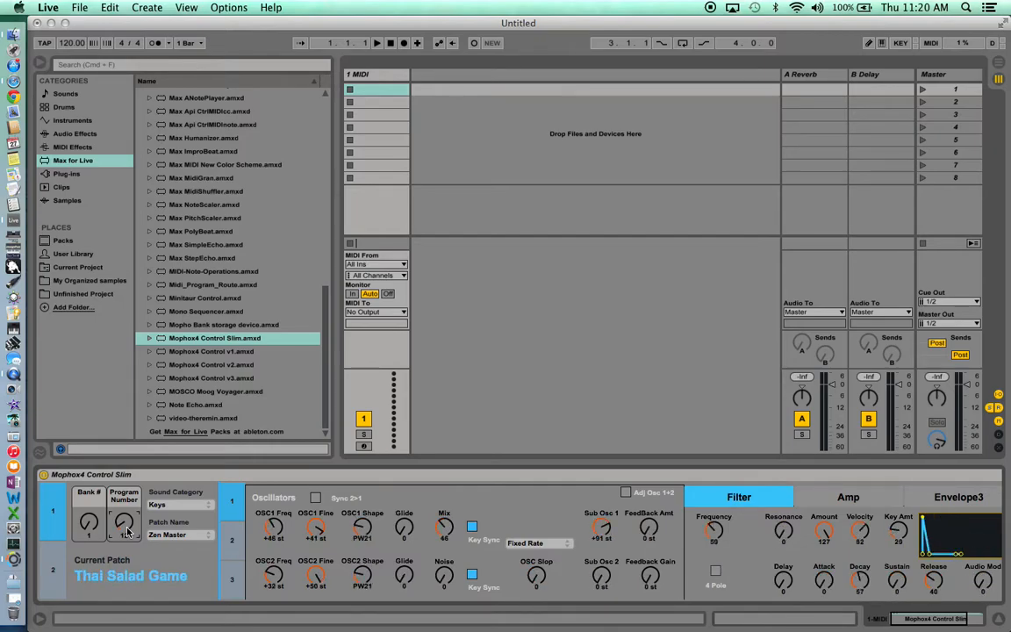
scroll(127, 524, up, 4)
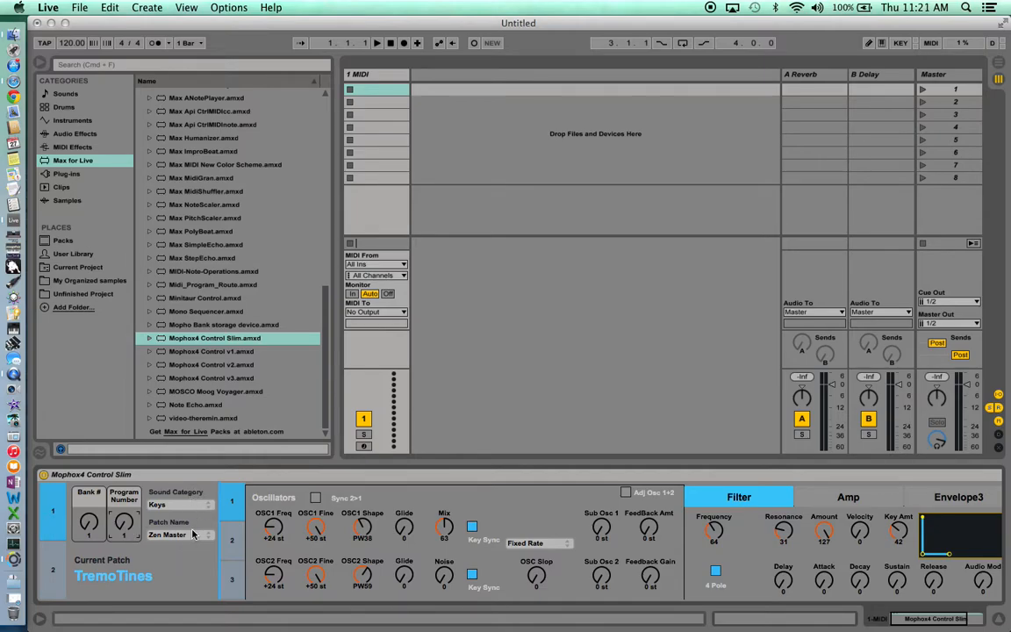
Step: Choose the Res Bass sound category and load the patch Four MoPho Bass
click(180, 505)
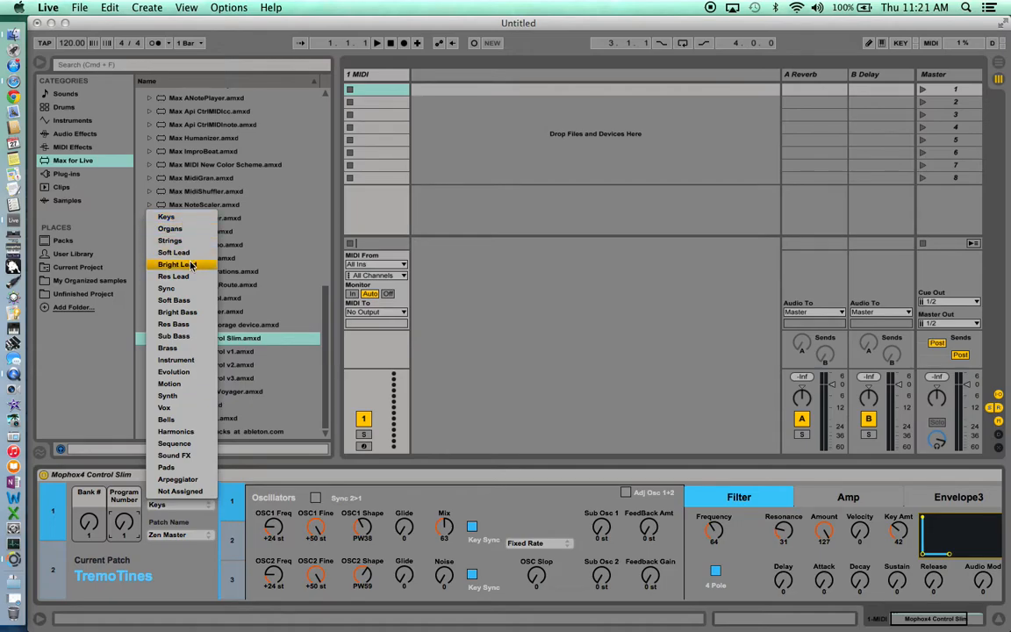
click(199, 330)
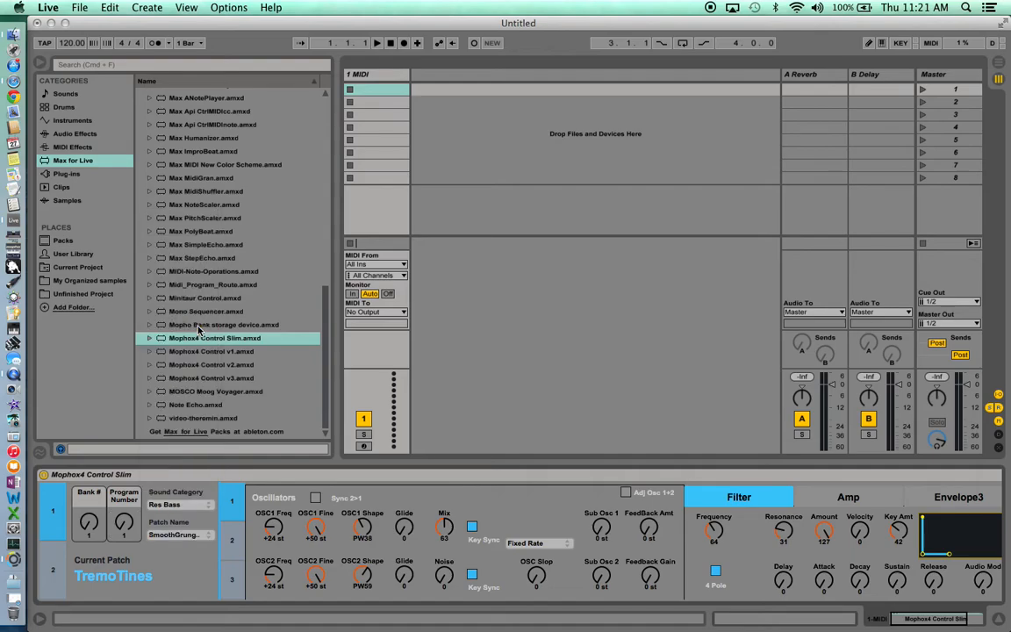
click(213, 544)
click(212, 428)
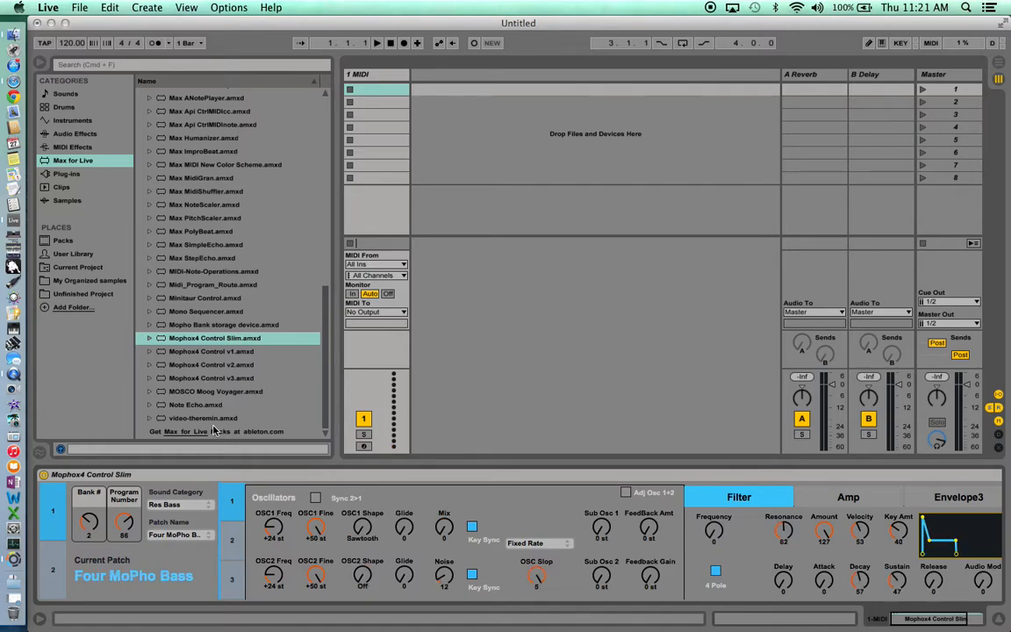
Step: Choose the Sequence sound category and load the patch Universe
click(180, 505)
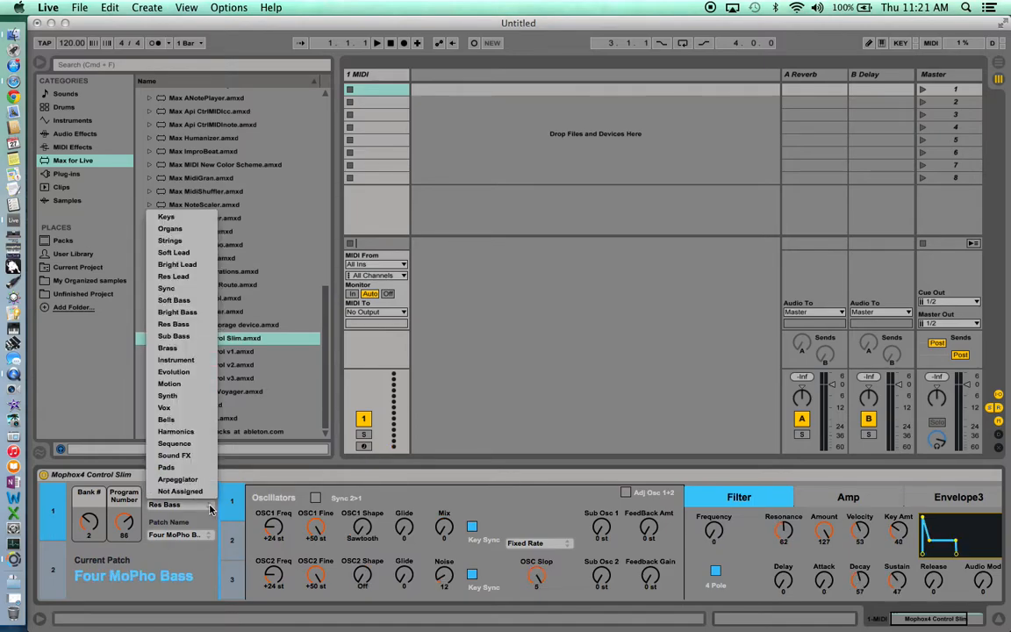
click(196, 443)
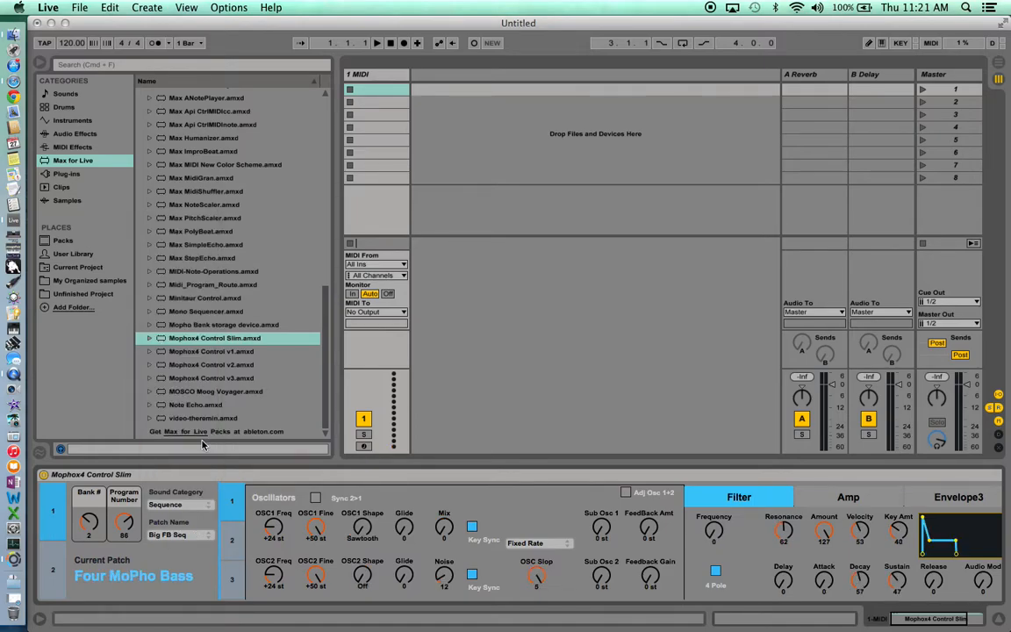
click(209, 535)
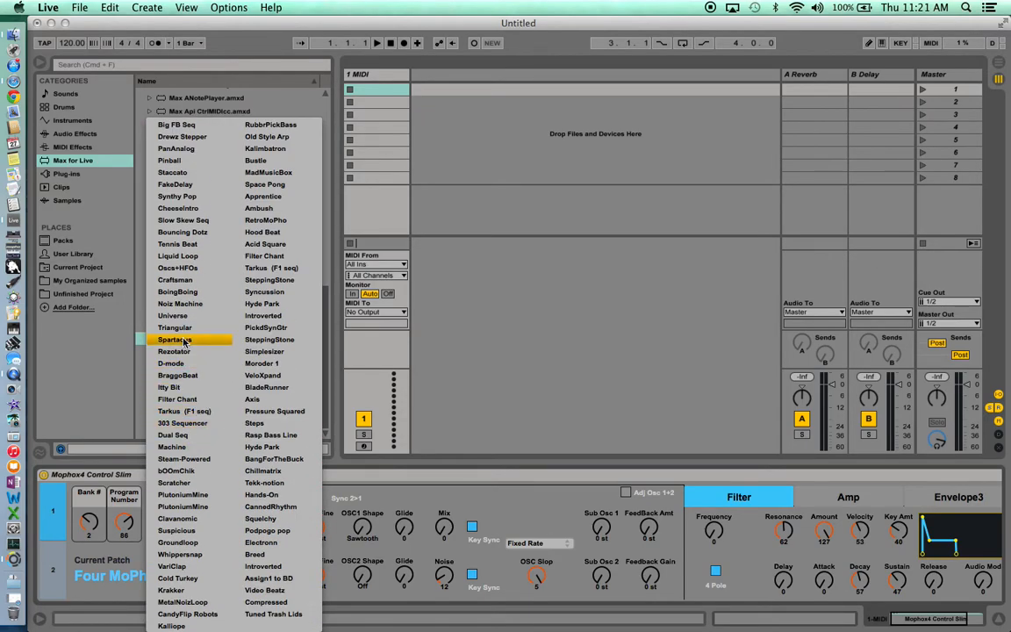
click(175, 316)
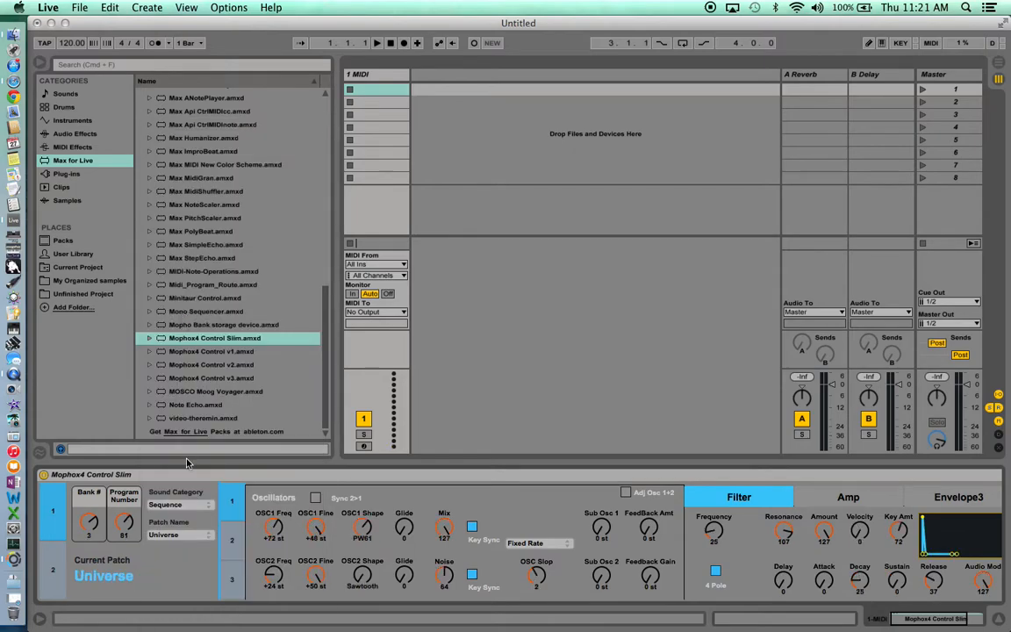
Step: Display the step sequencer page, look through its four tracks and return to track 1
click(232, 579)
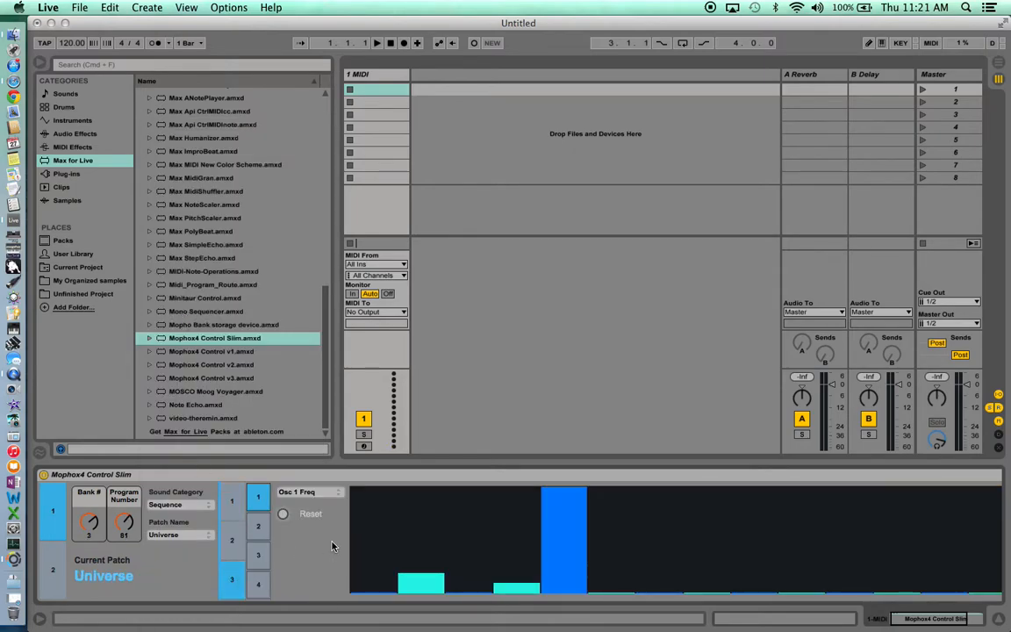
click(258, 526)
click(258, 554)
click(259, 586)
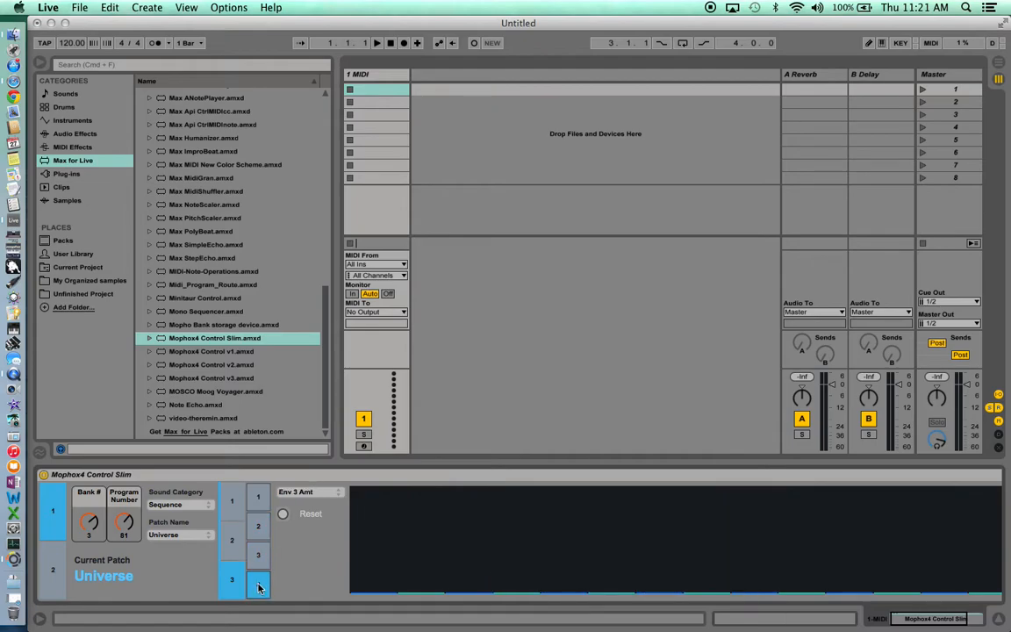
click(258, 498)
Step: Load the Sequence patch CheeseIntro, check its sequencer tracks and return to the oscillator page
click(178, 535)
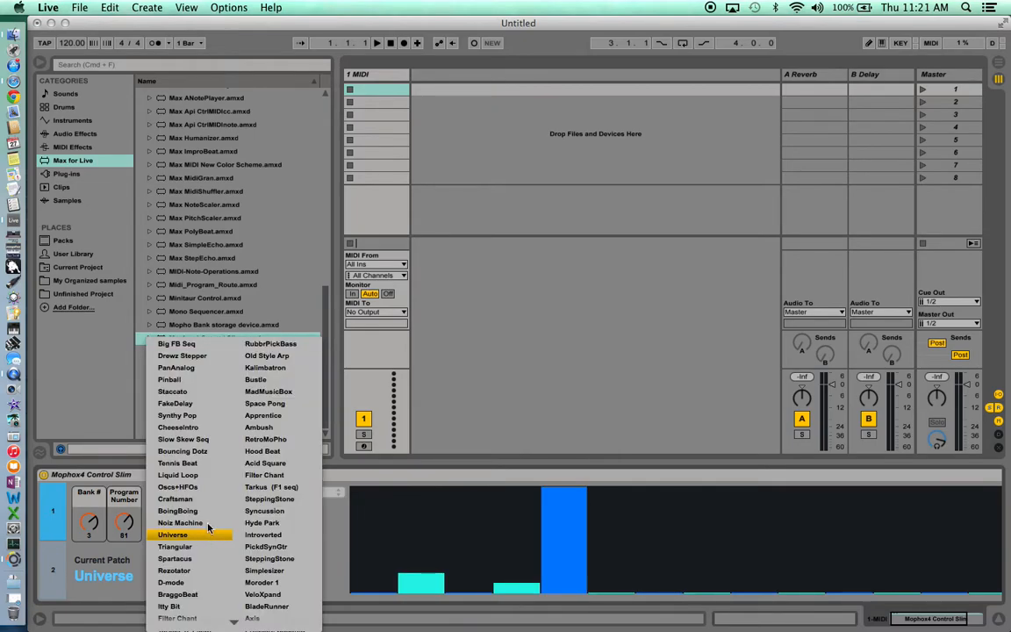
click(197, 431)
click(258, 526)
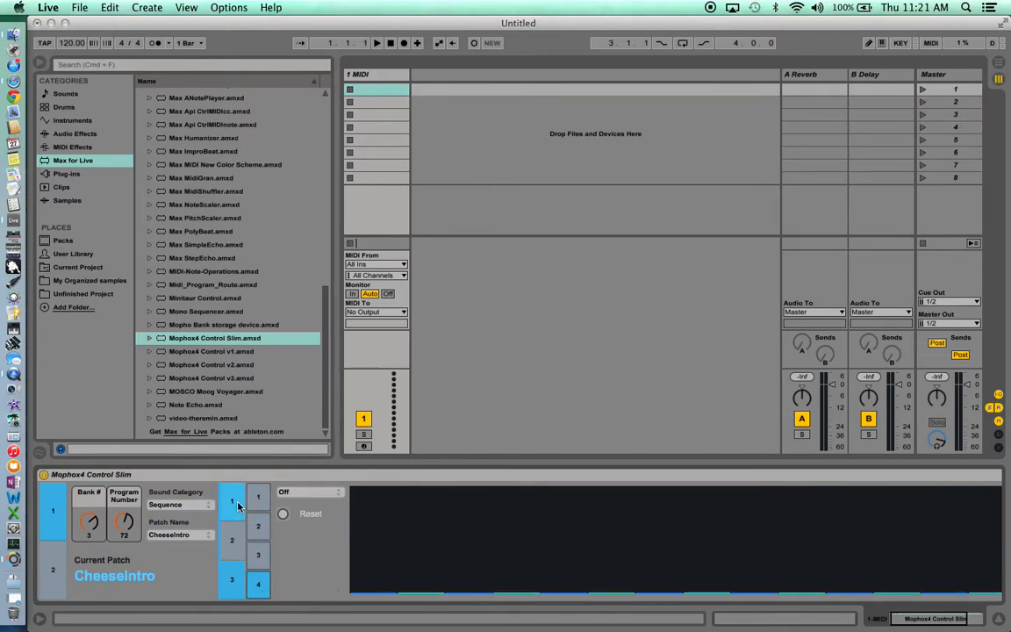
click(235, 504)
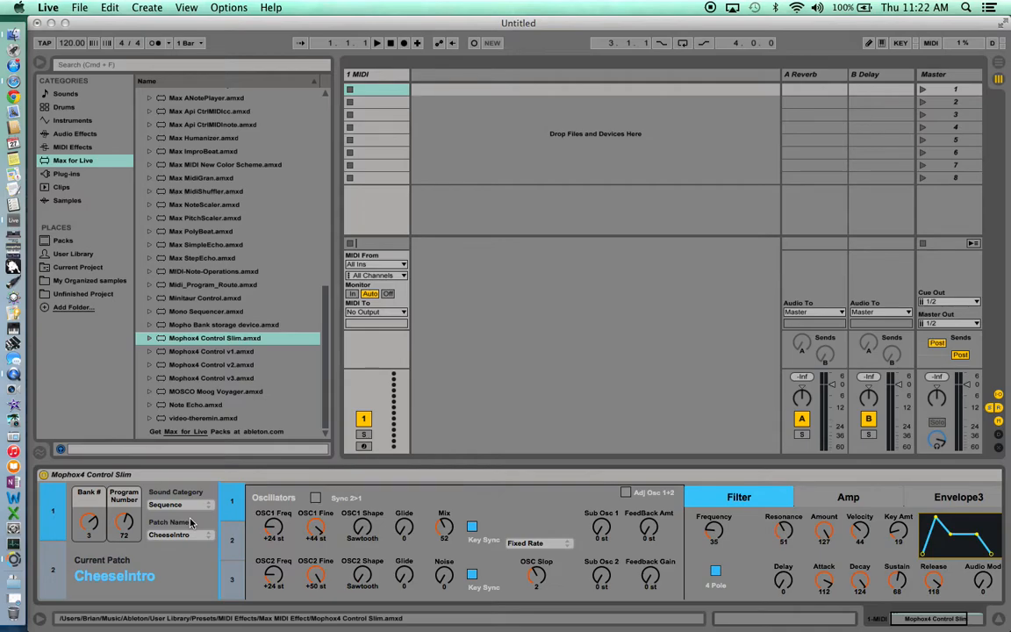
Step: Open the device in the Max editor, unlock it, leave presentation mode and bring up the bank control and sysex import section
scroll(190, 523, right, 5)
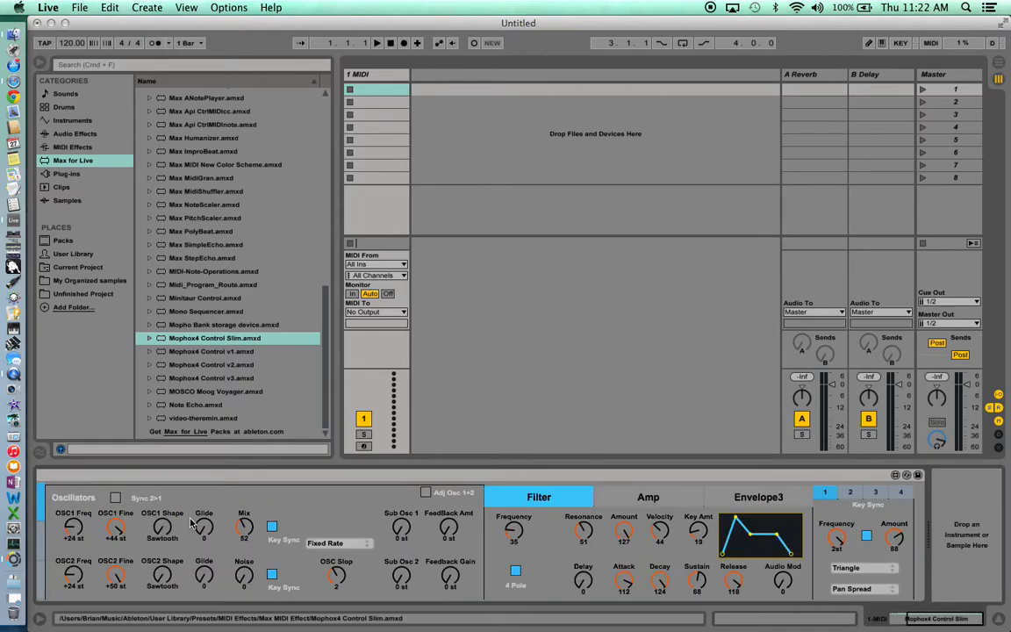
click(894, 476)
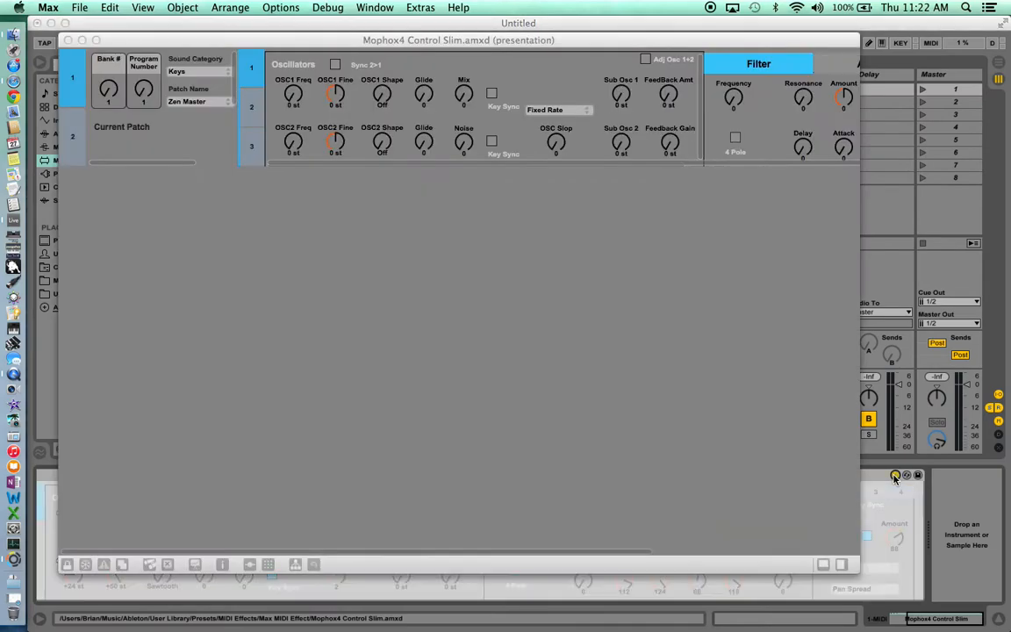
click(67, 564)
click(195, 564)
scroll(321, 389, right, 10)
scroll(321, 389, down, 3)
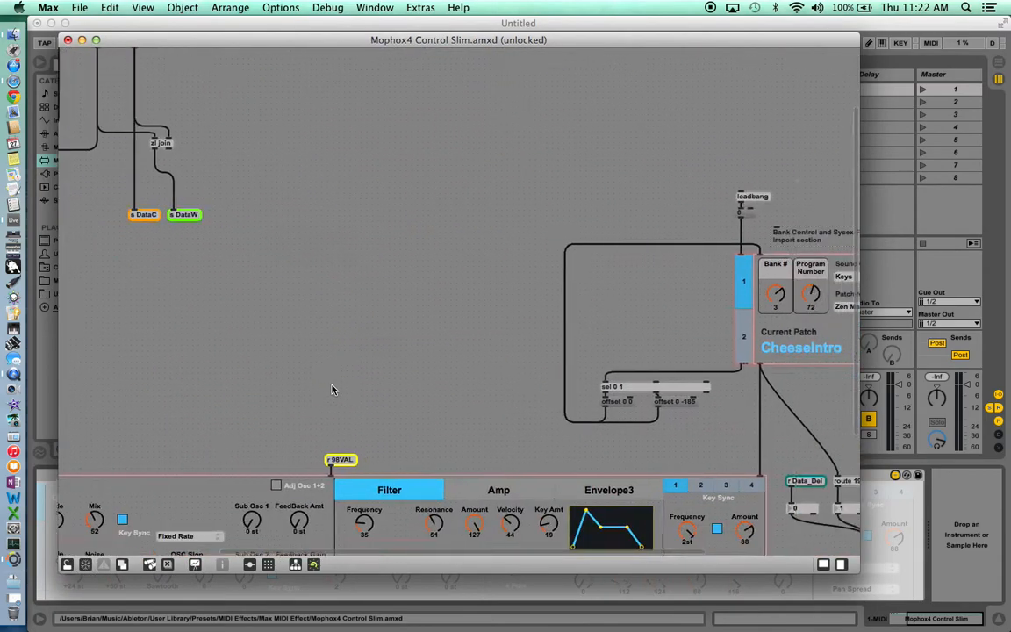
scroll(329, 400, up, 3)
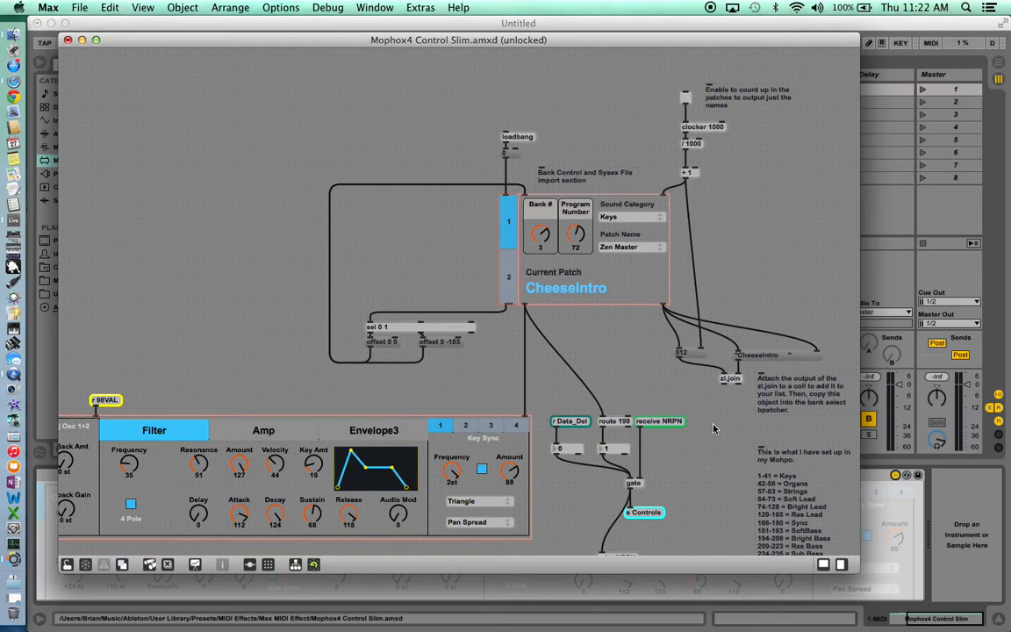
Step: Open a new view of Bank Select Condensed.maxpat from the bank control section, enlarge its window, leave presentation mode and unlock it
click(625, 274)
right_click(625, 274)
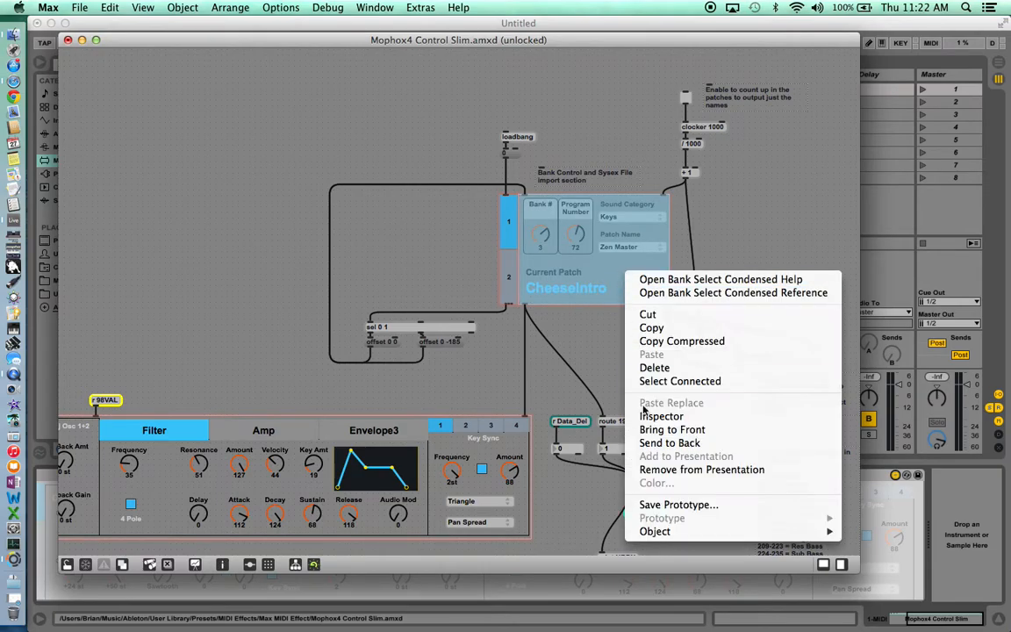
mouse_move(667, 531)
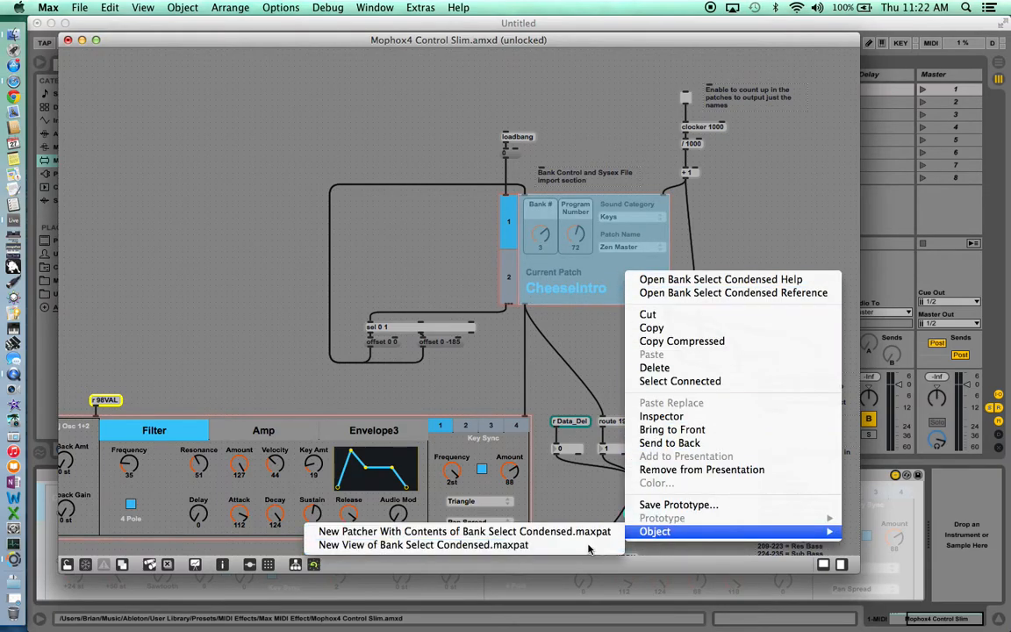
click(579, 482)
drag(236, 182, 469, 434)
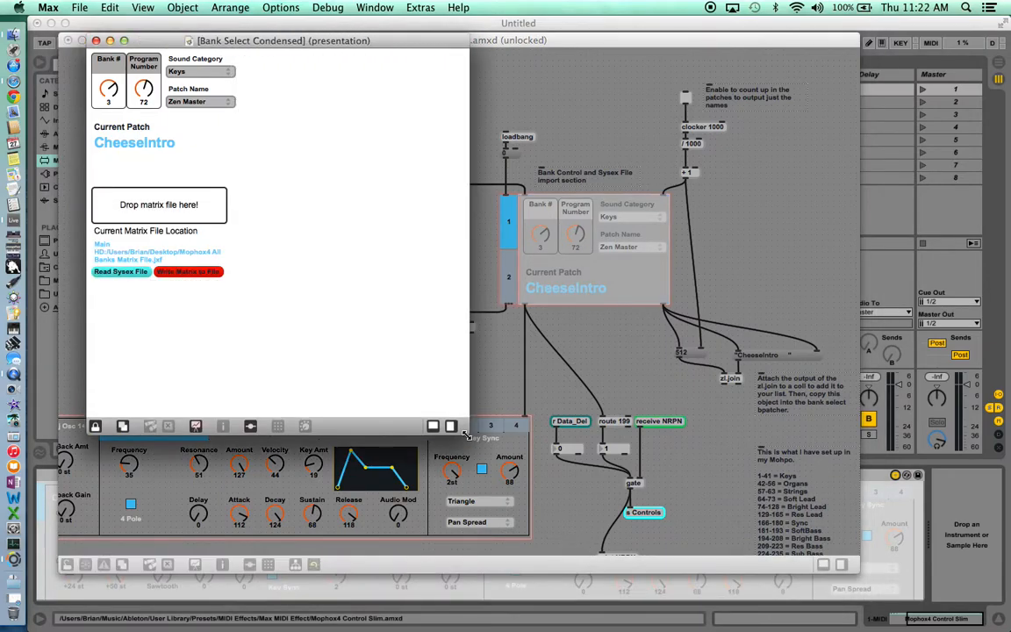
click(195, 426)
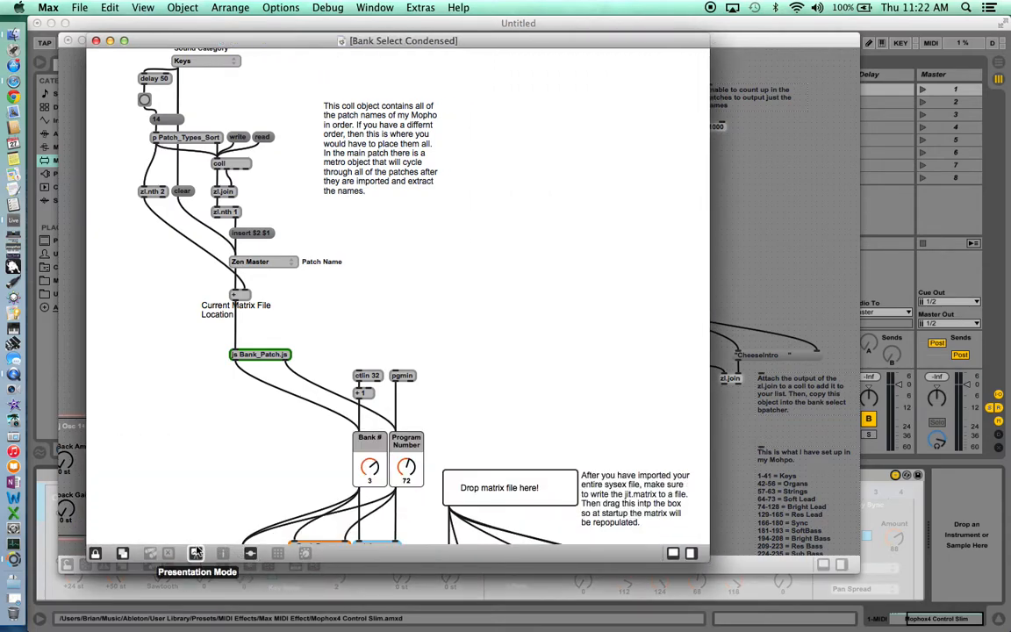
click(95, 553)
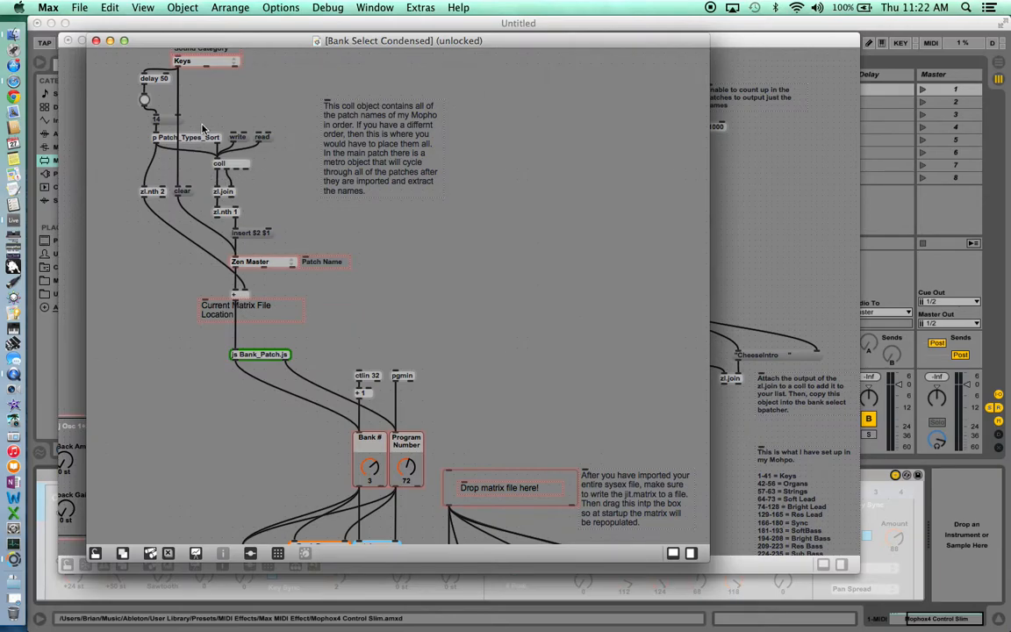
Step: Examine the Menu Items setting of the Sound Category menu in the Inspector, then hide the sidebar
scroll(200, 128, up, 2)
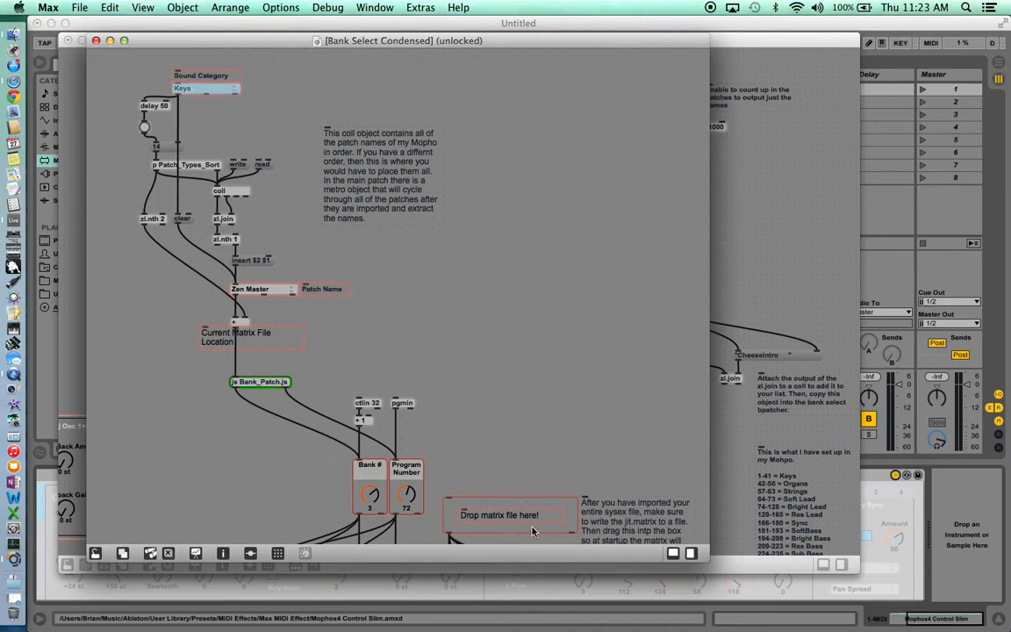
click(688, 554)
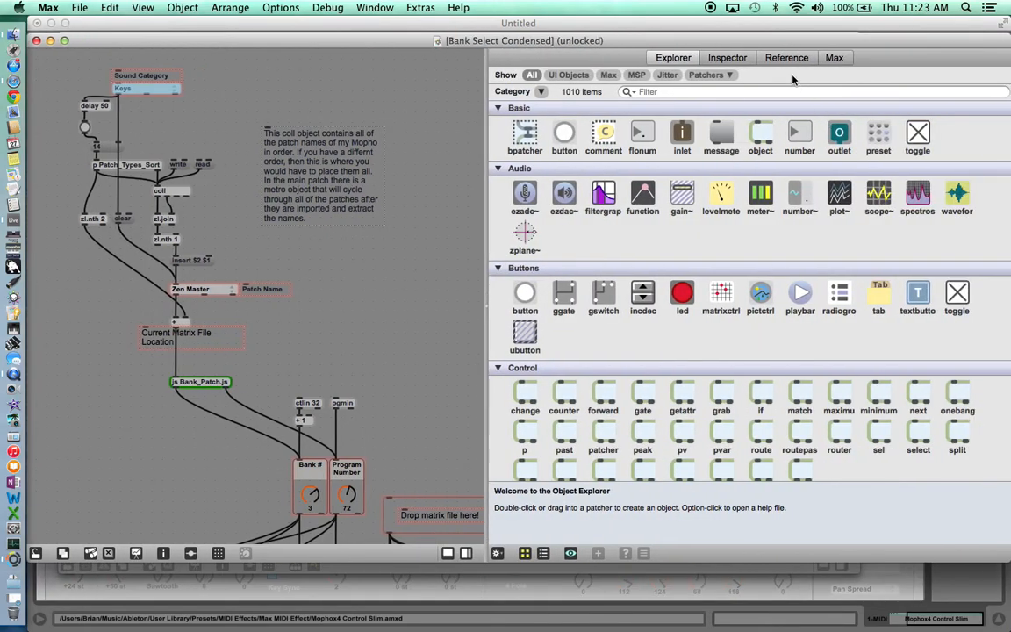
click(782, 60)
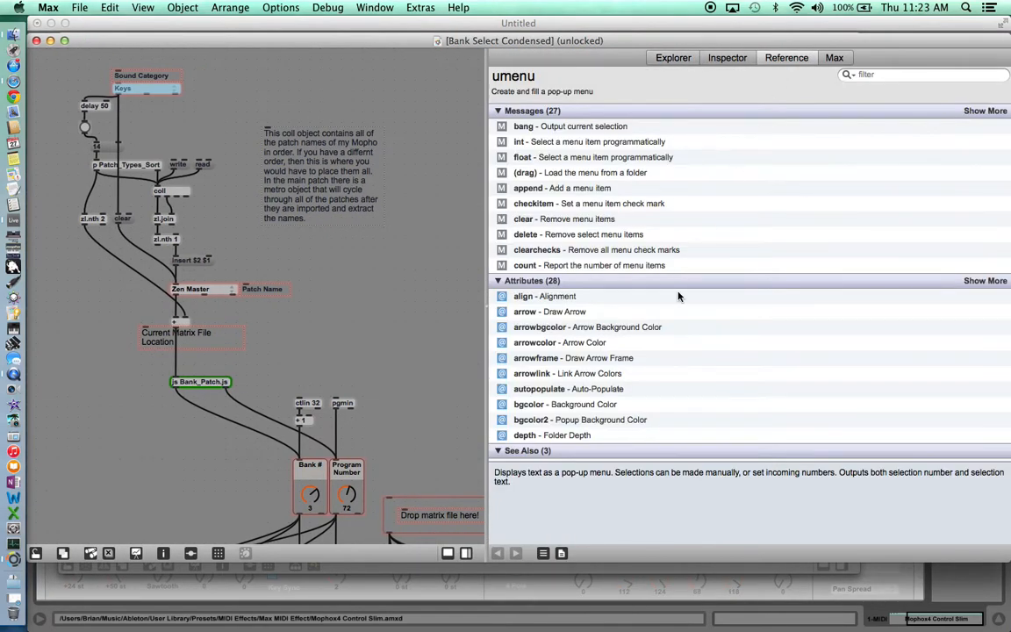
click(728, 58)
scroll(624, 295, down, 5)
scroll(624, 295, down, 3)
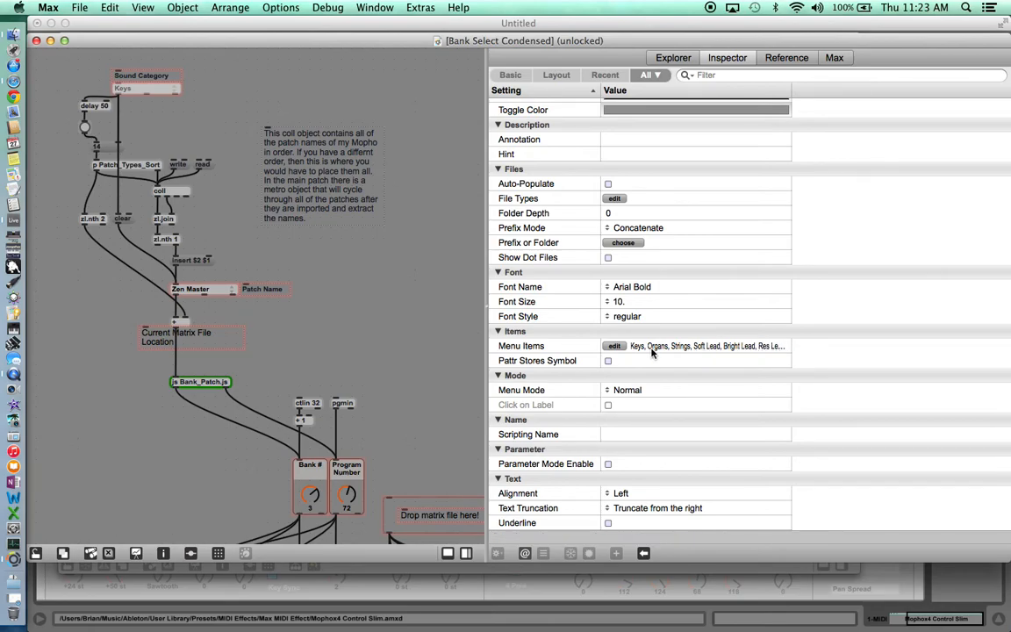
click(466, 553)
drag(484, 269, 903, 268)
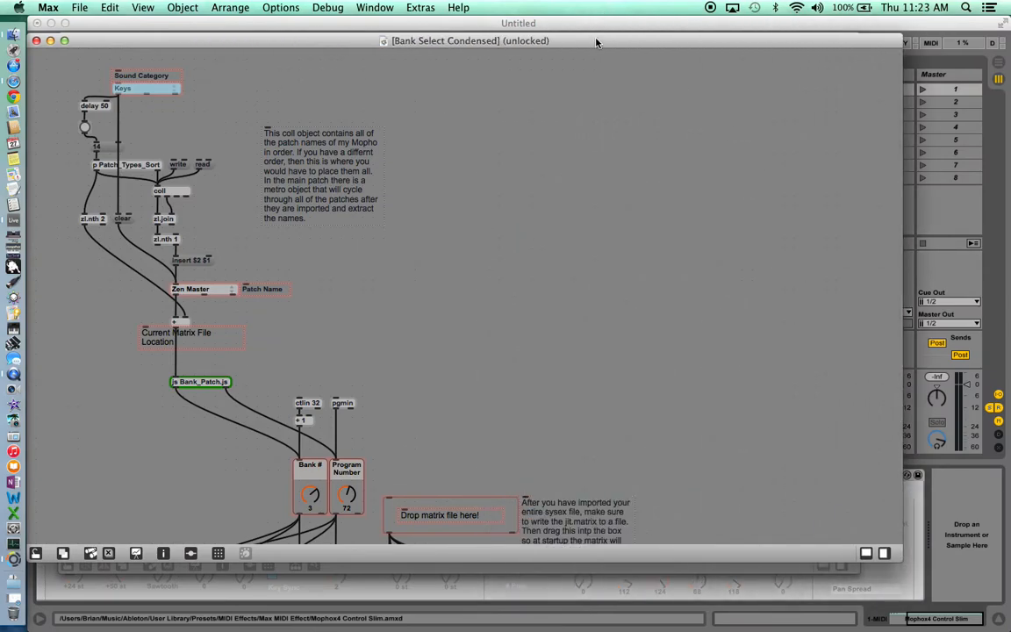
Step: Open the Patch_Types_Sort subpatcher, examine the patch number ranges inside its Select_Data subpatcher and close Select_Data
drag(600, 41, 643, 65)
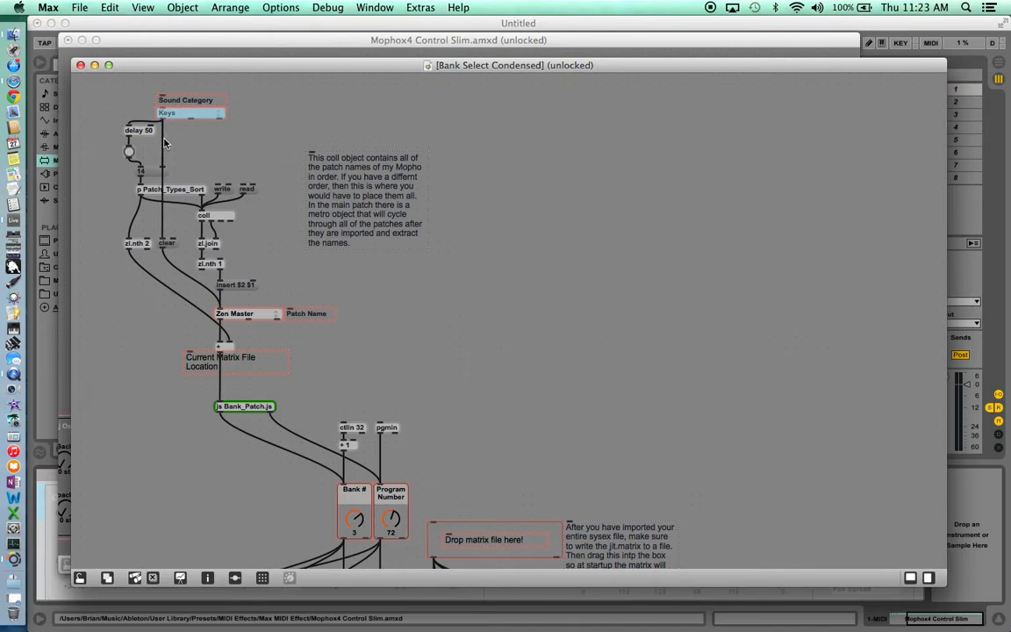
click(175, 191)
double_click(176, 190)
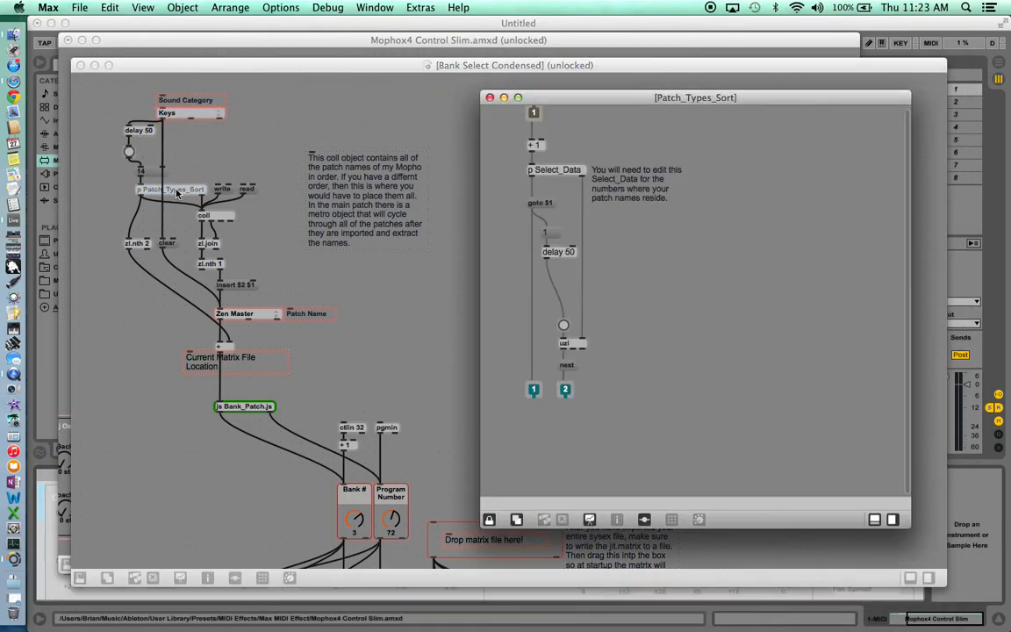
double_click(562, 171)
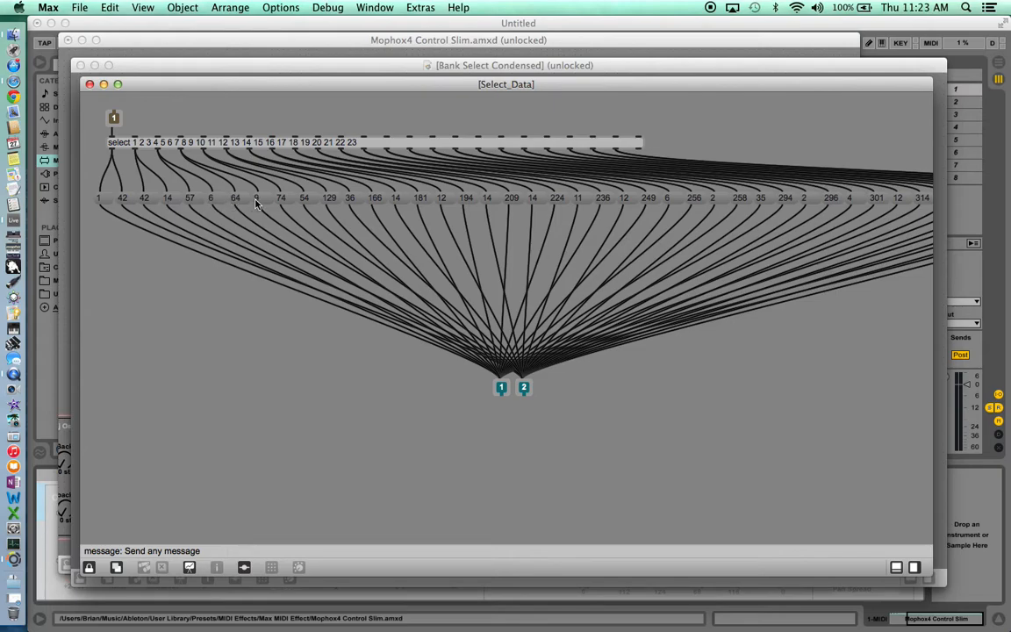
click(90, 84)
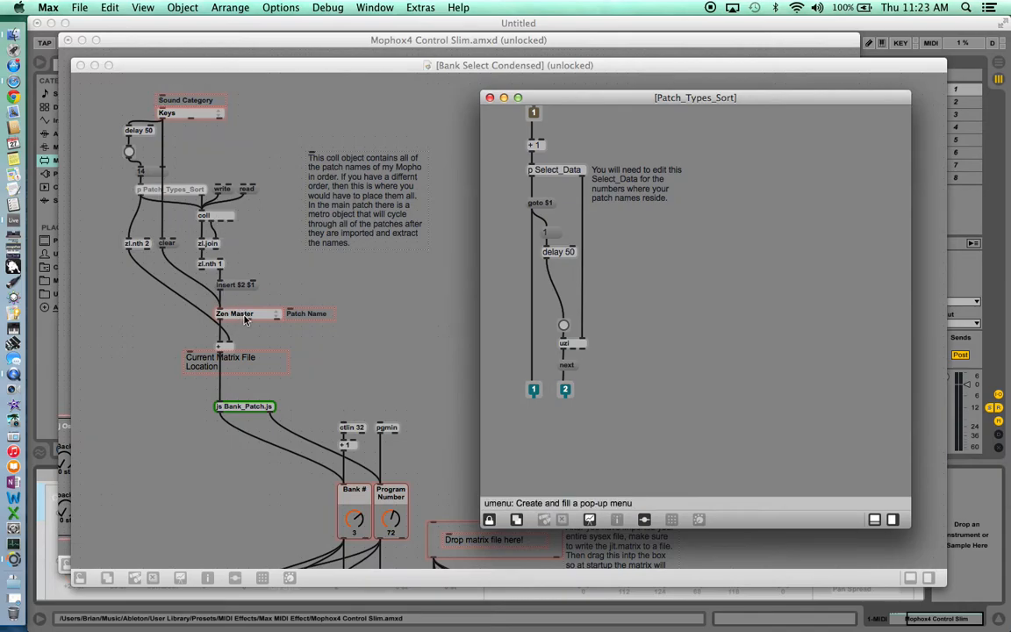
Step: Open the coll object's data in Bank Select Condensed, examine the ordered list of patch names and close the list
click(220, 218)
double_click(219, 218)
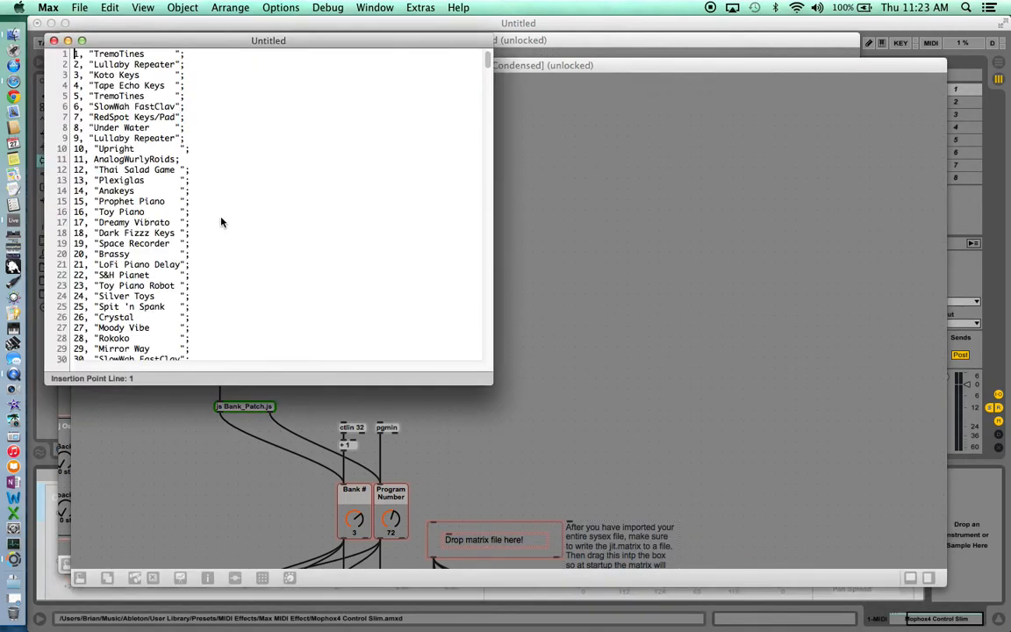
scroll(191, 131, down, 3)
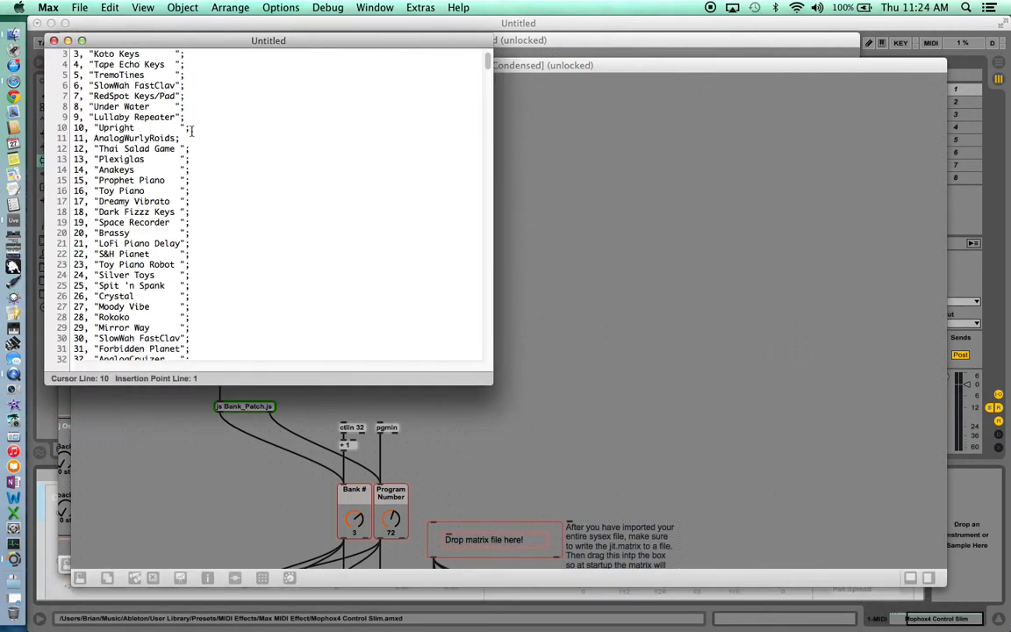
scroll(158, 241, up, 3)
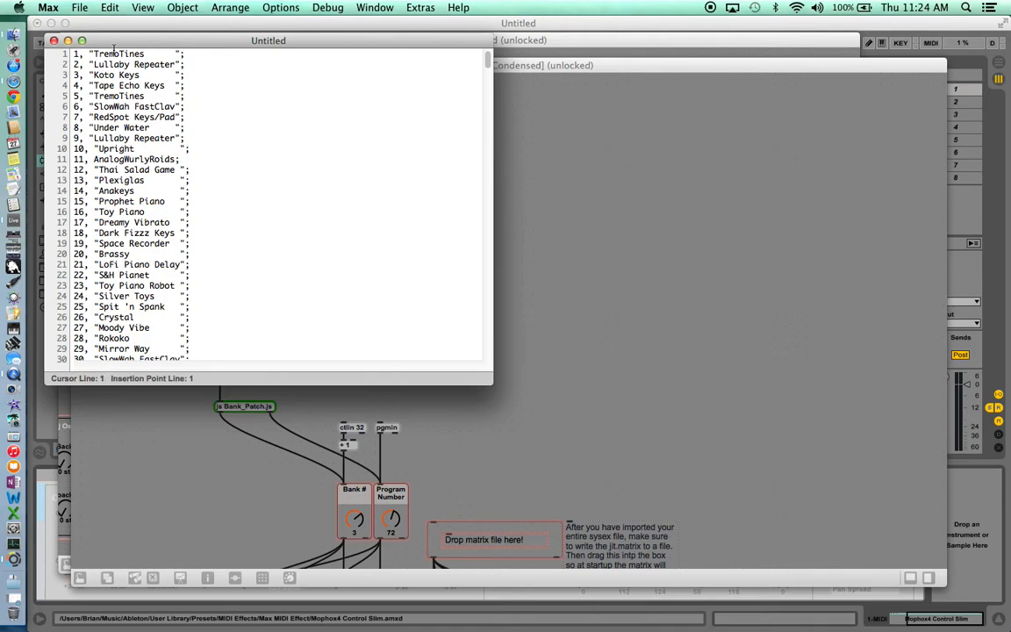
drag(115, 42, 391, 180)
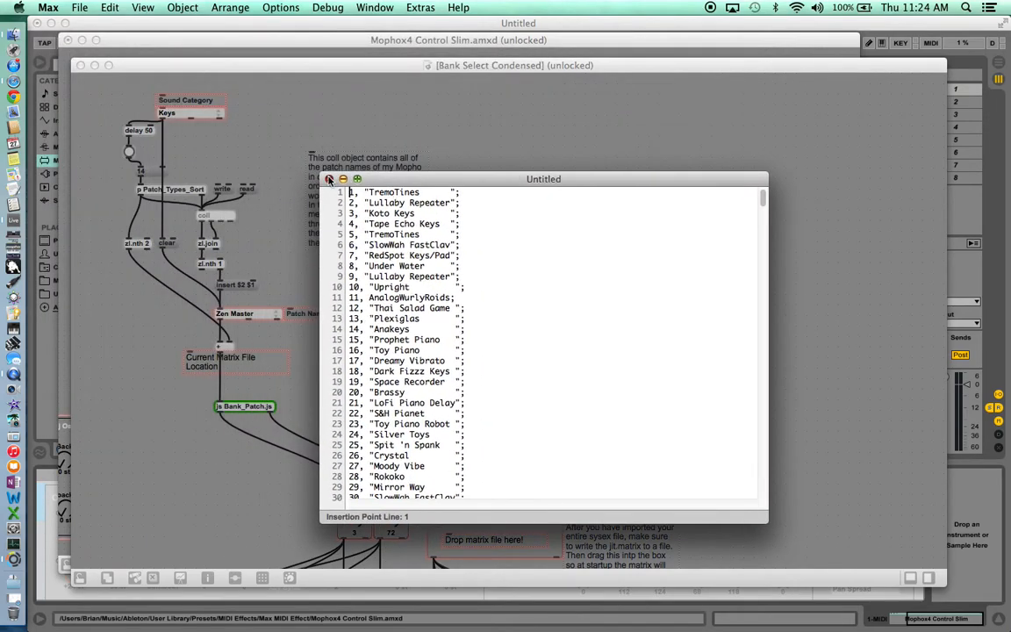
click(330, 178)
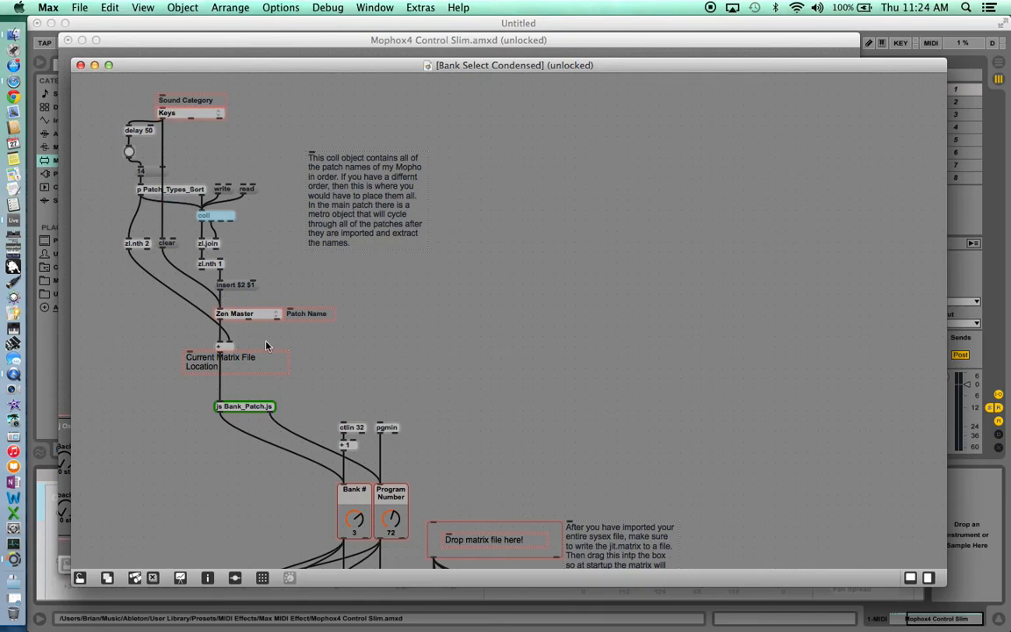
Step: Examine the matrix file and sysex decoding section of Bank Select Condensed, and close the Bank Select Condensed and Patch_Types_Sort windows
scroll(245, 403, down, 5)
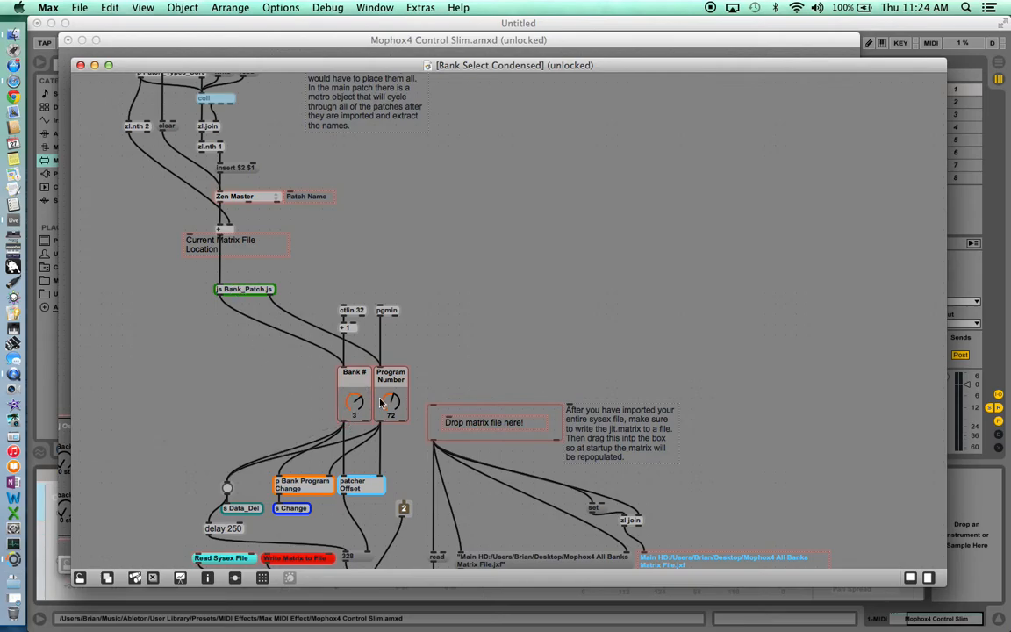
scroll(381, 400, down, 1)
scroll(380, 400, down, 5)
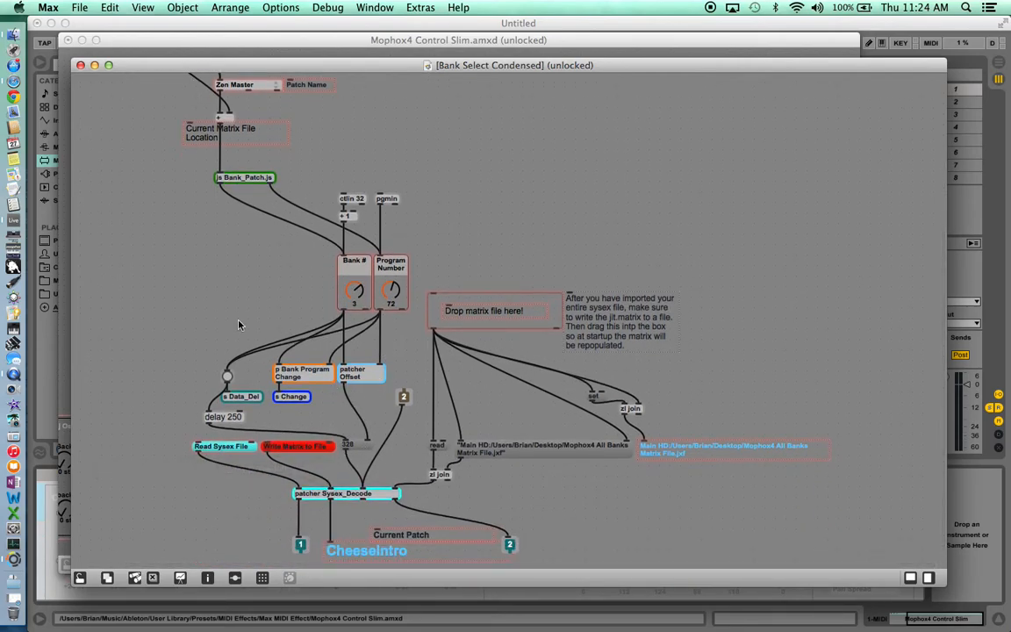
click(80, 65)
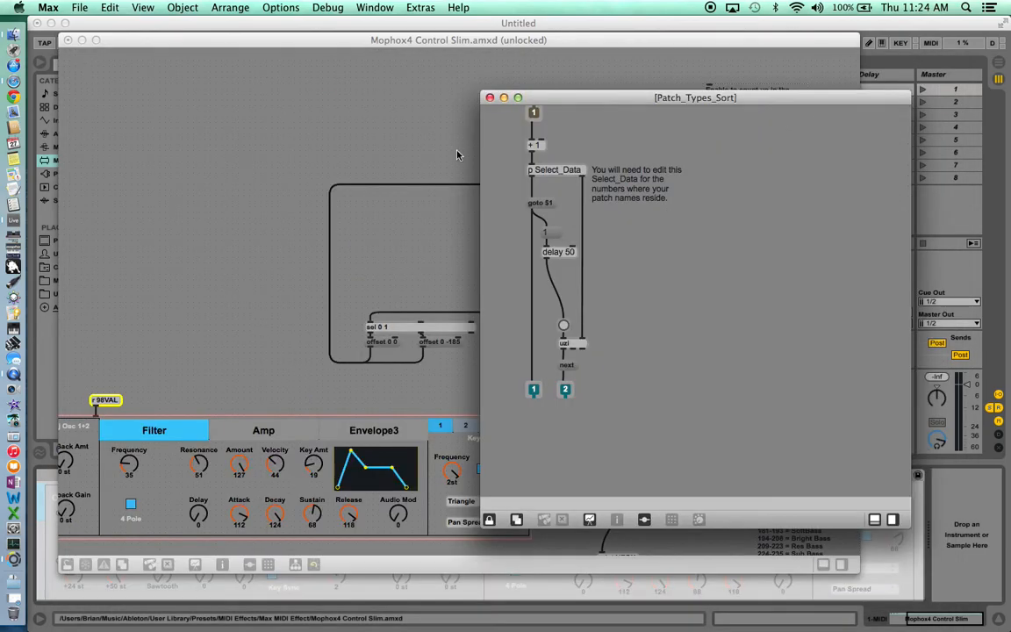
click(491, 98)
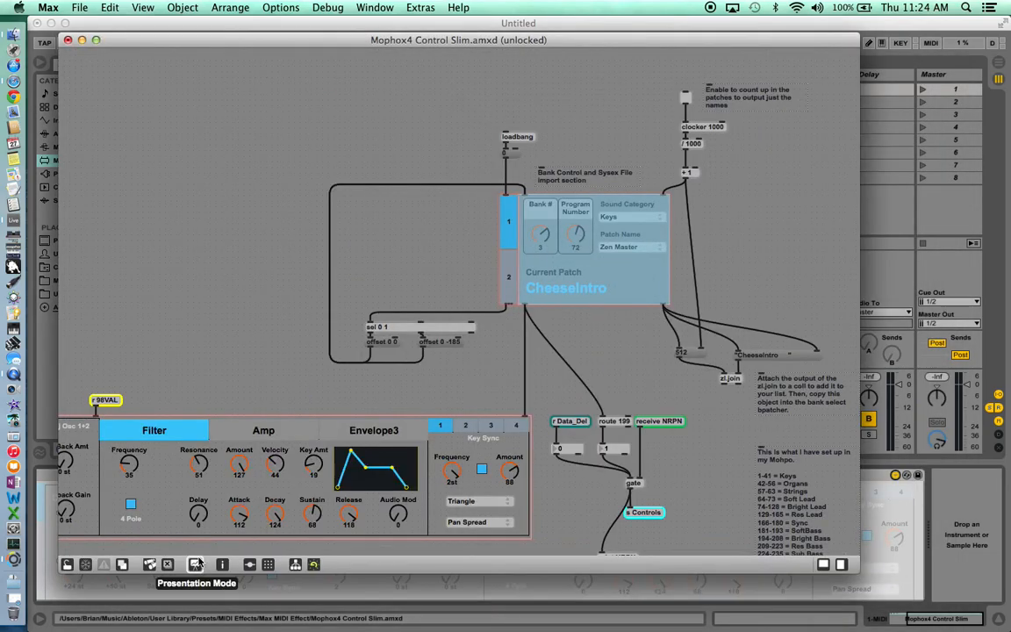
Step: Return Mophox4 Control Slim.amxd to presentation mode and start closing its editor window
click(149, 564)
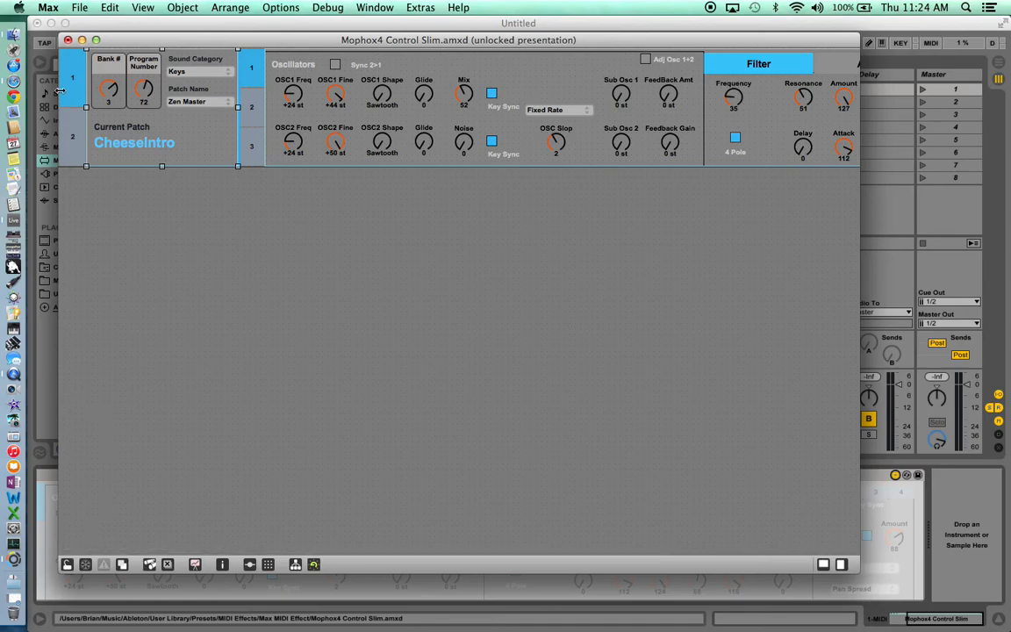
click(68, 39)
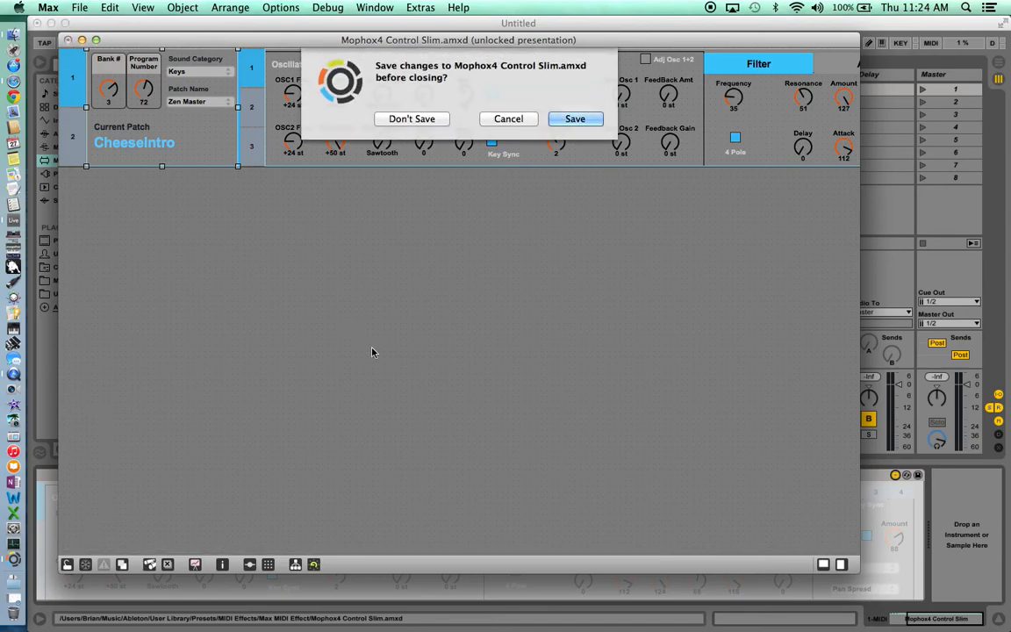